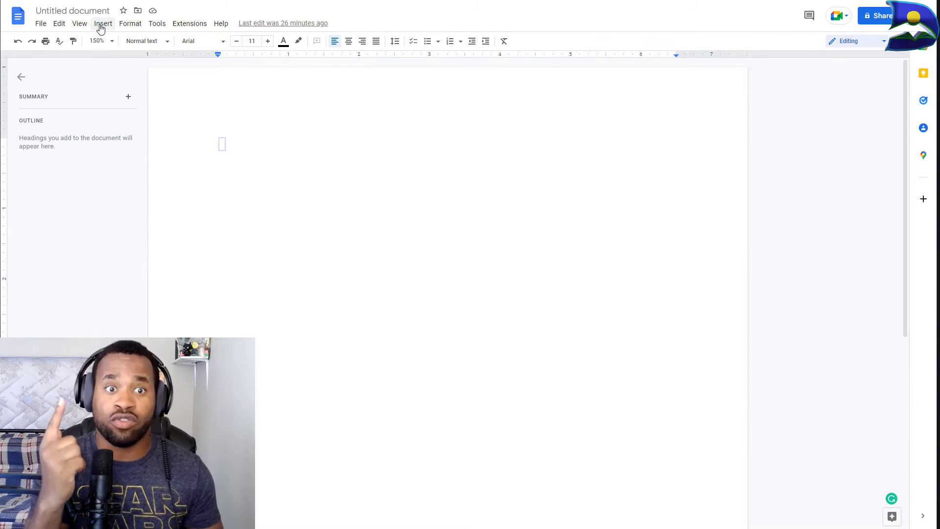
- Insert an equation on the document's first line, placing the text cursor outside the existing empty equation first
{"action": "left_click", "coordinate": [100, 26]}
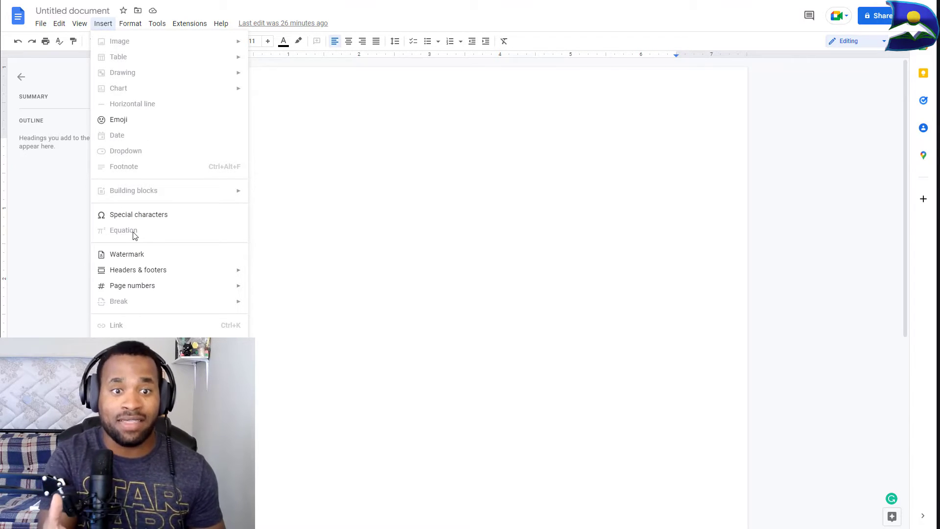
{"action": "left_click", "coordinate": [305, 162]}
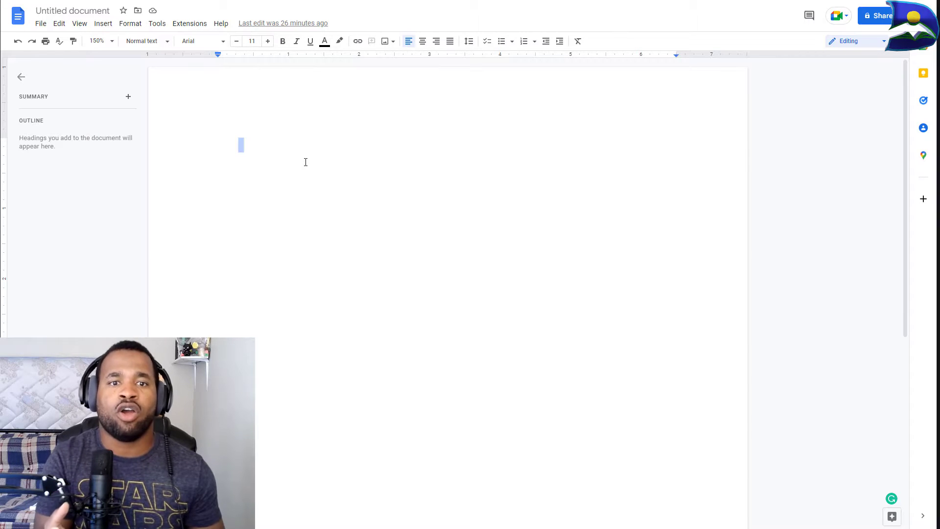
{"action": "left_click", "coordinate": [273, 213]}
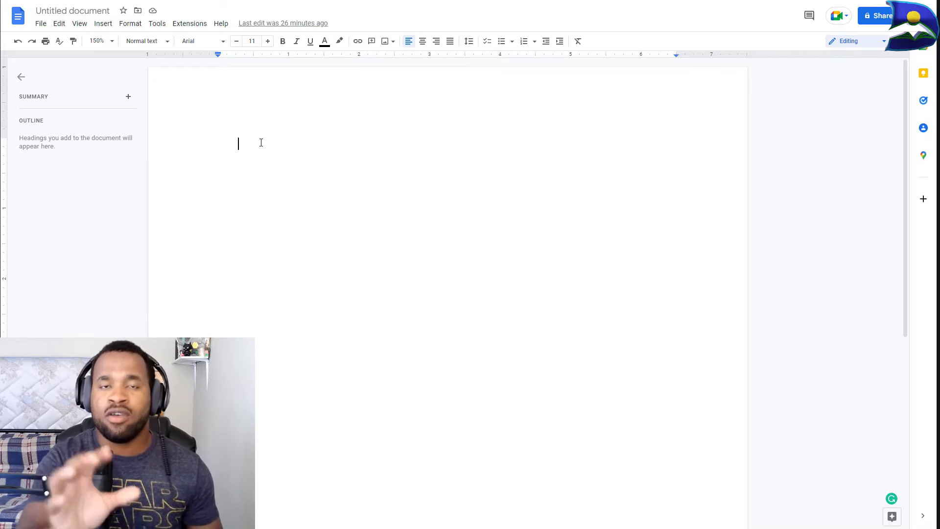
{"action": "left_click", "coordinate": [103, 23]}
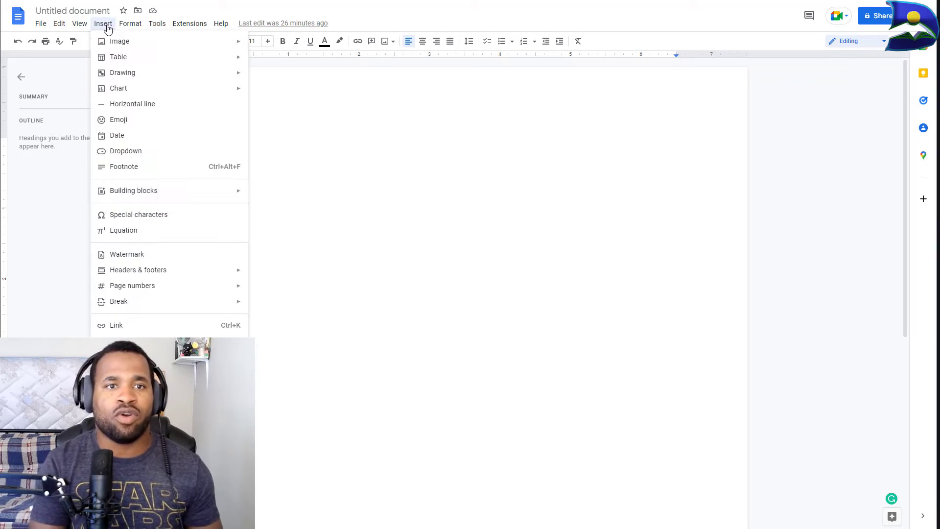
{"action": "left_click", "coordinate": [128, 233]}
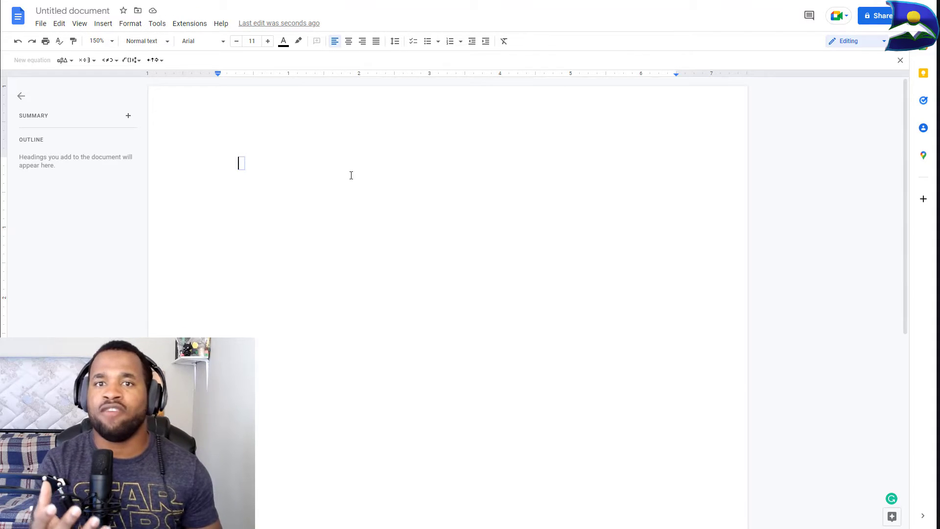
- Hide the equation toolbar and show it again
{"action": "left_click", "coordinate": [901, 60]}
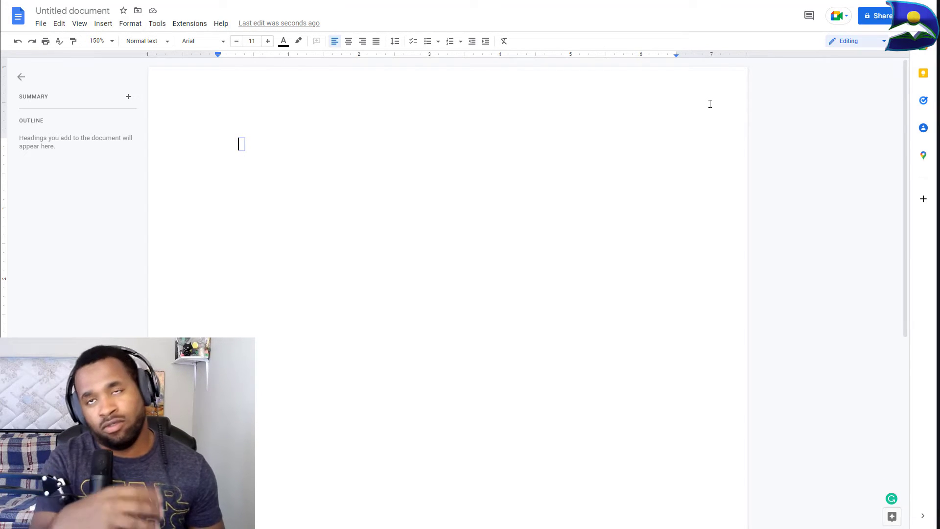
{"action": "left_click", "coordinate": [79, 24]}
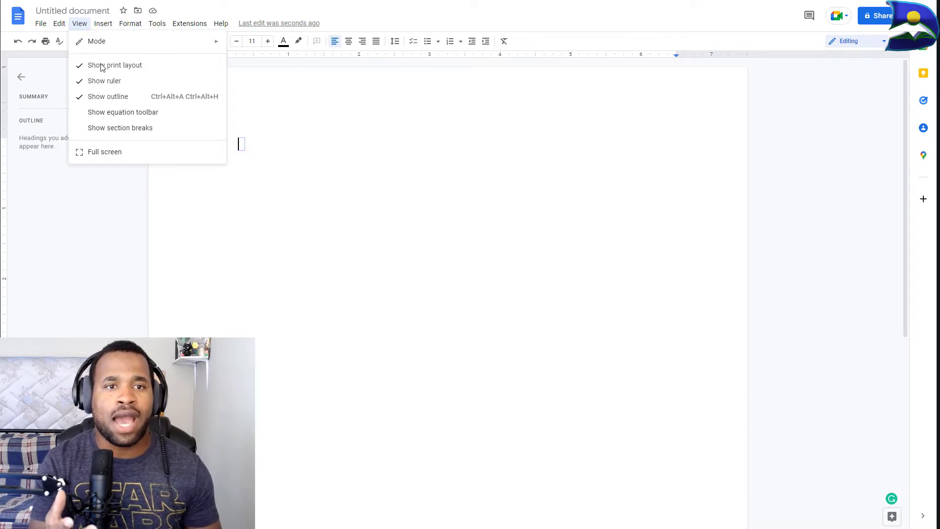
{"action": "left_click", "coordinate": [117, 113]}
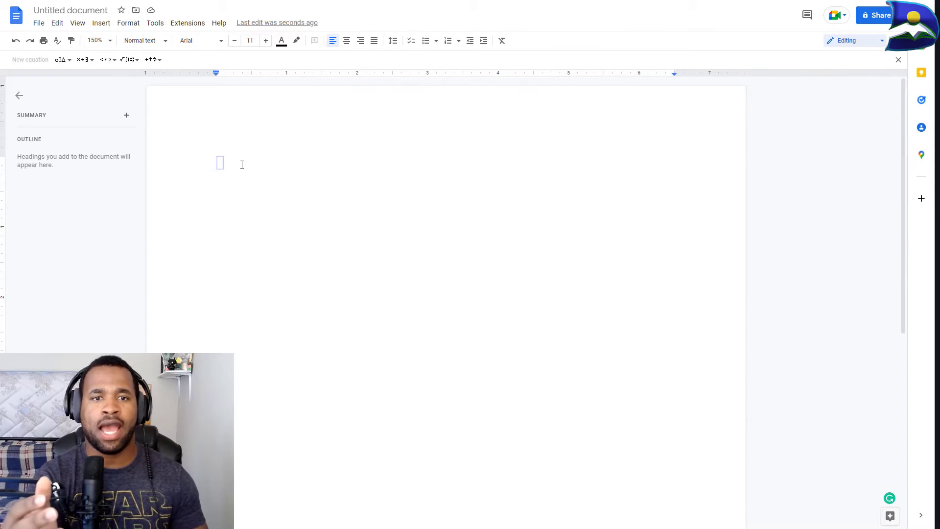
- Start a new equation on the page and examine the Greek letter, operator, relation, math operation and arrow symbol sets
{"action": "left_click", "coordinate": [242, 165]}
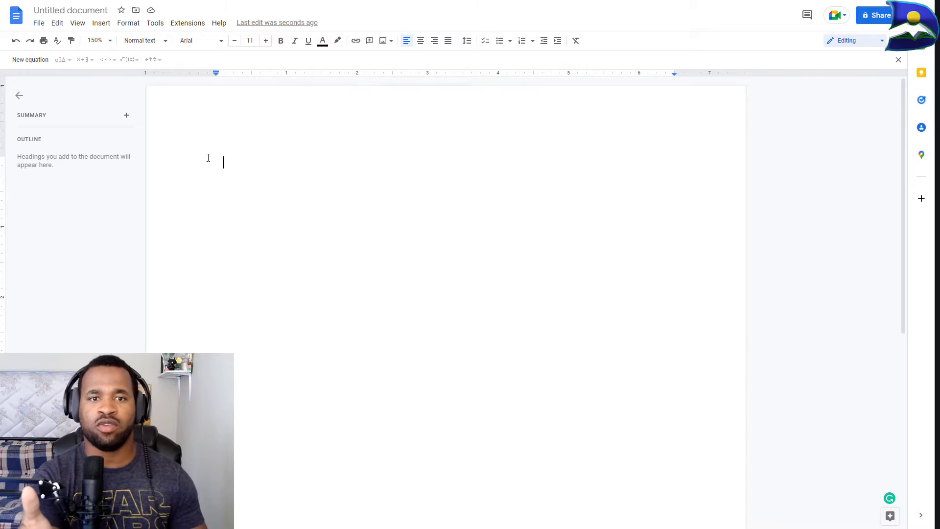
{"action": "left_click", "coordinate": [33, 62]}
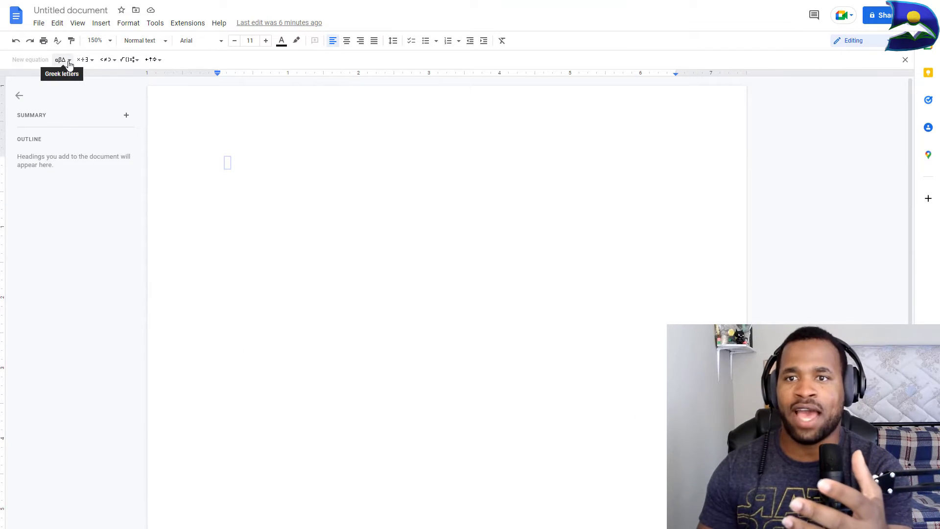
{"action": "left_click", "coordinate": [67, 63]}
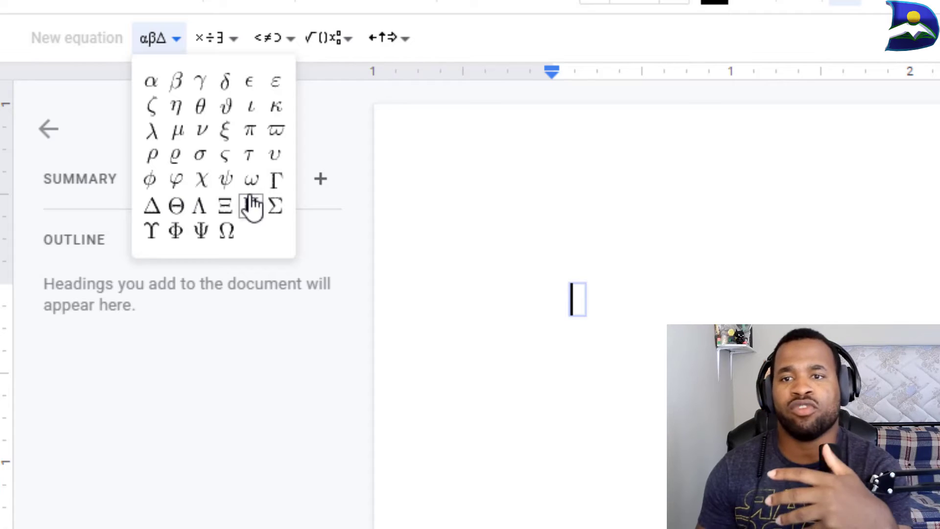
{"action": "left_click", "coordinate": [227, 38]}
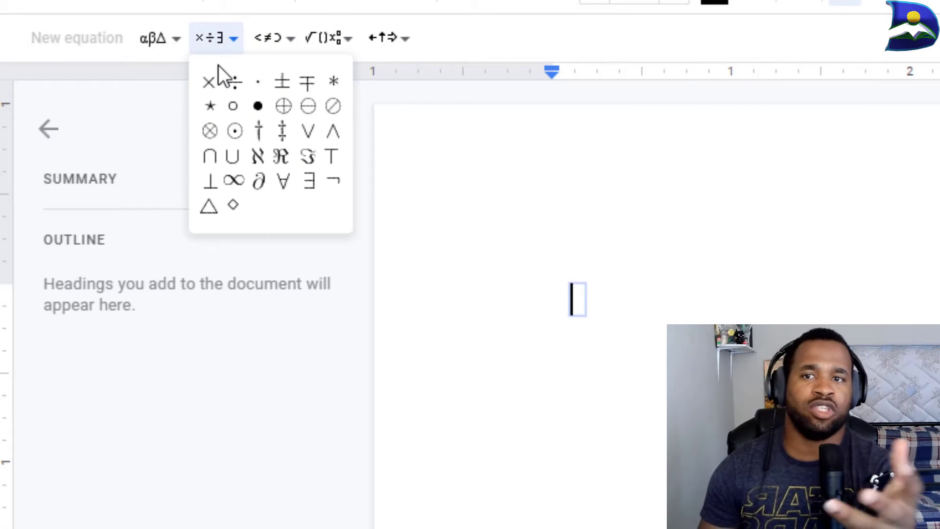
{"action": "mouse_move", "coordinate": [289, 52]}
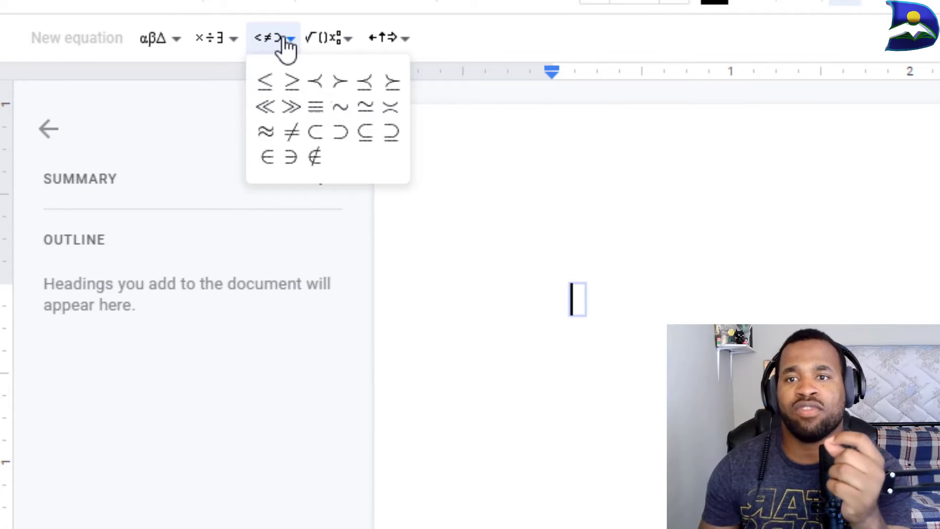
{"action": "left_click", "coordinate": [321, 45]}
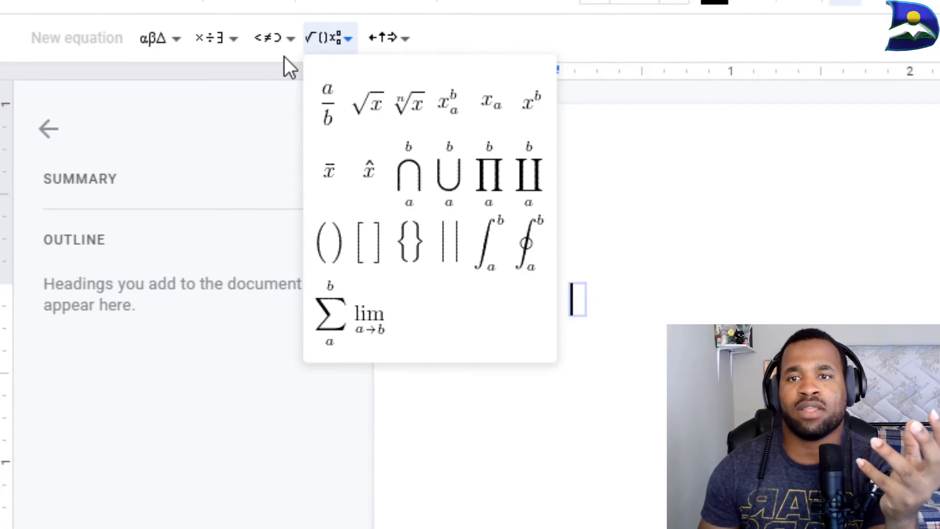
{"action": "left_click", "coordinate": [324, 39]}
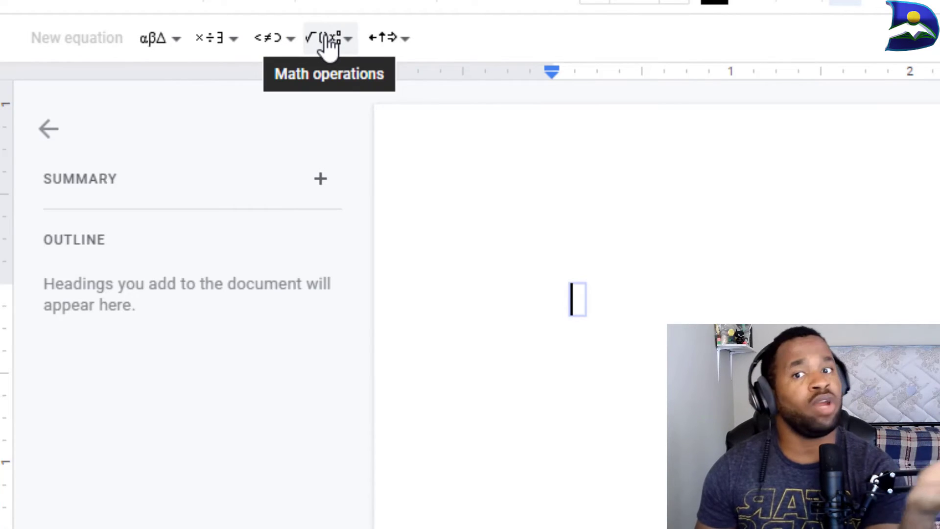
{"action": "left_click", "coordinate": [388, 39]}
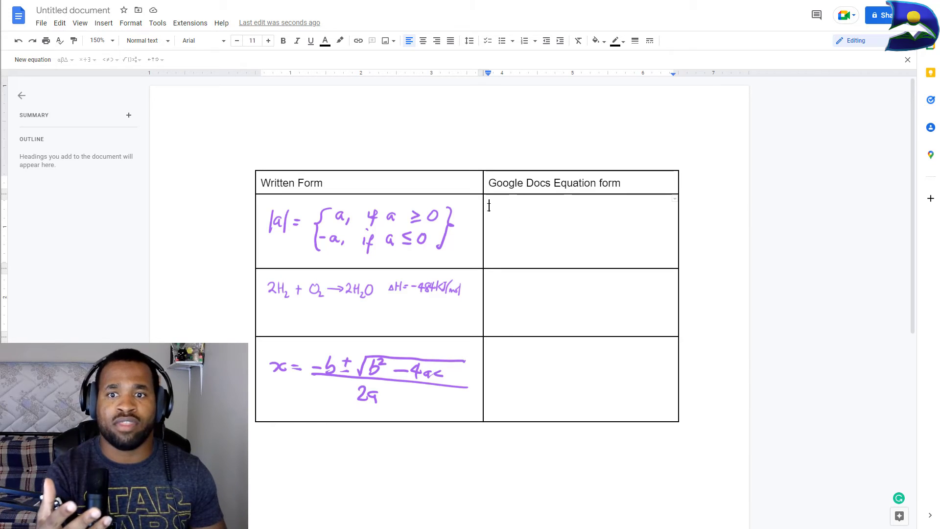
- Start a new equation in the first empty cell under "Google Docs Equation form" and enter |a| =
{"action": "left_click", "coordinate": [27, 62]}
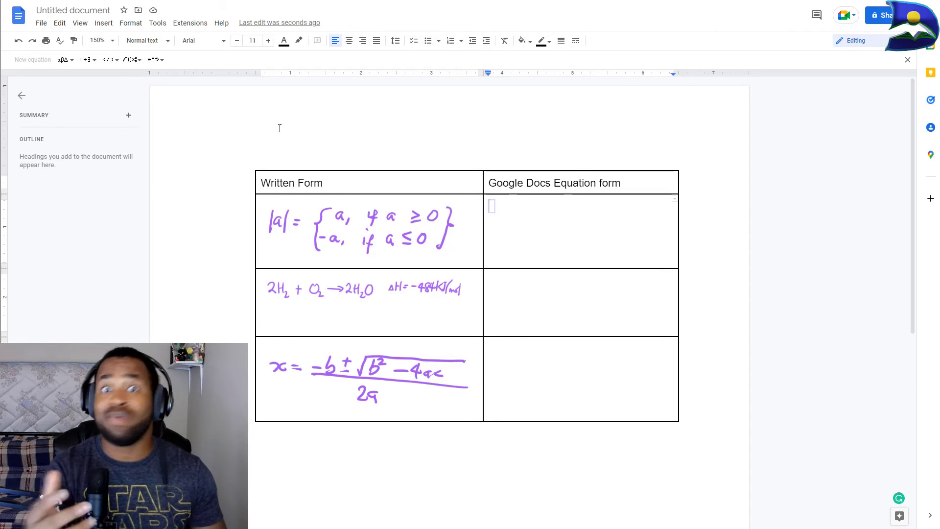
{"action": "left_click", "coordinate": [134, 60]}
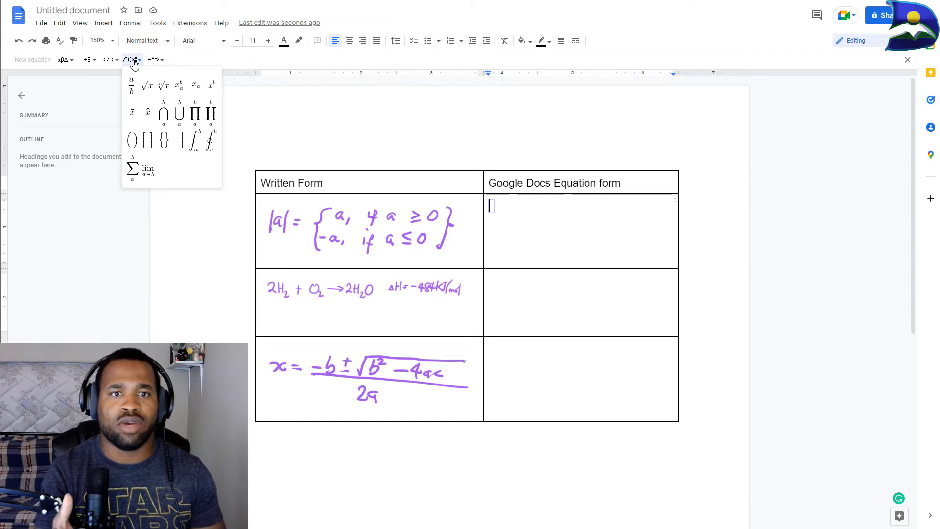
{"action": "left_click", "coordinate": [180, 142]}
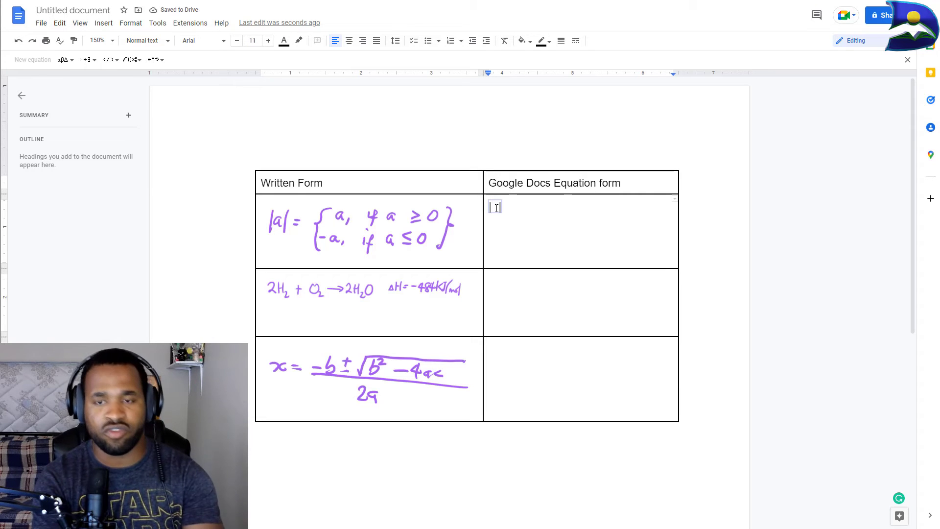
{"action": "type", "text": "a"}
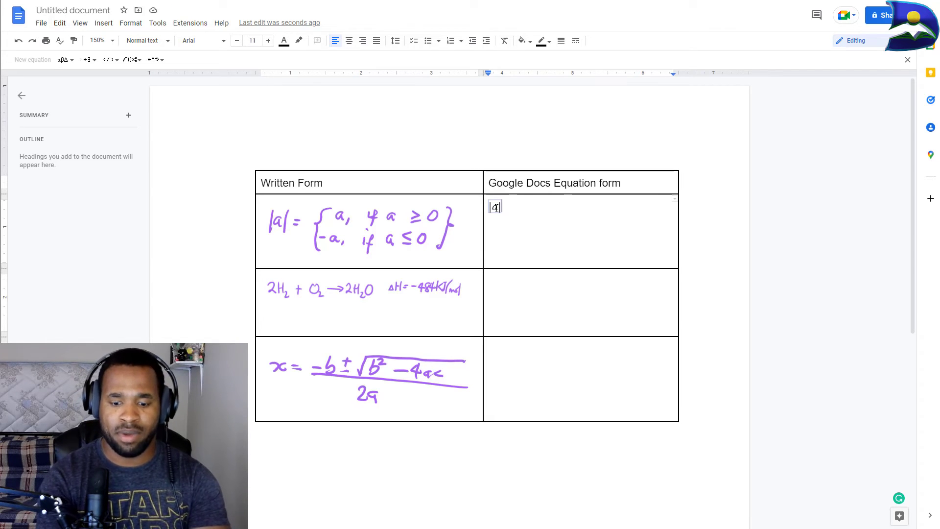
{"action": "type", "text": "="}
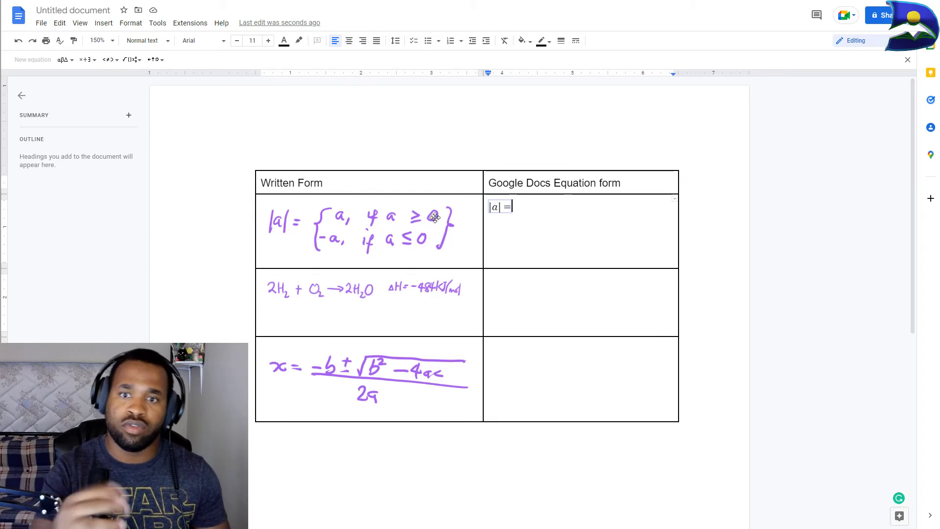
- Complete the |a| = equation with a curly-brace group containing "a, if a ≥ 0"
{"action": "left_click", "coordinate": [118, 63]}
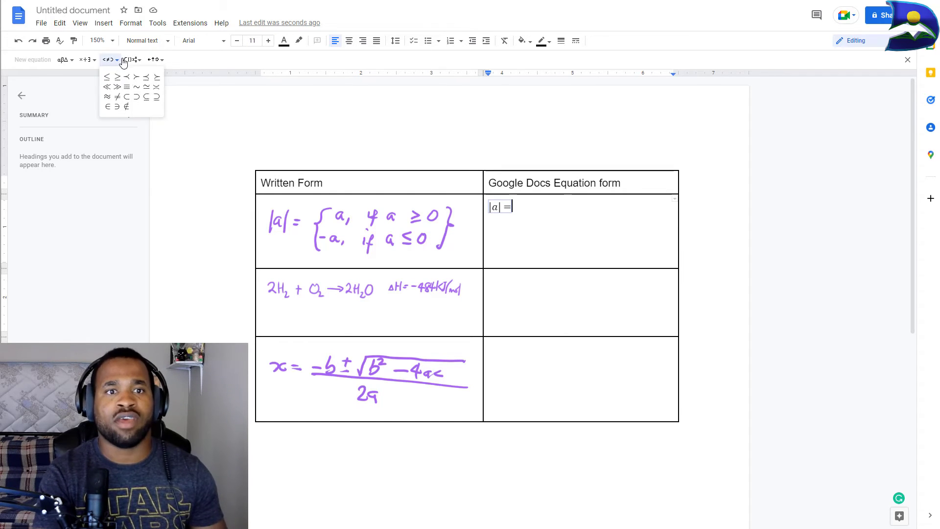
{"action": "left_click", "coordinate": [137, 62]}
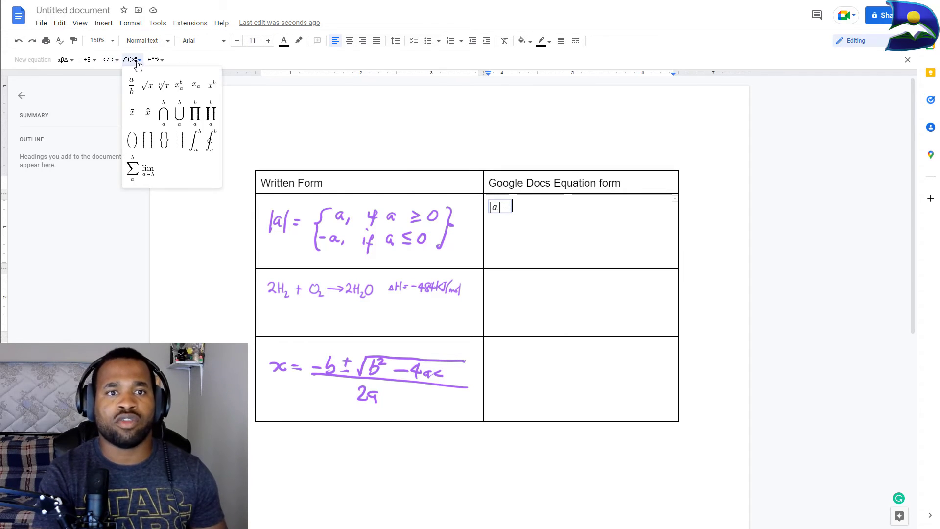
{"action": "left_click", "coordinate": [166, 143]}
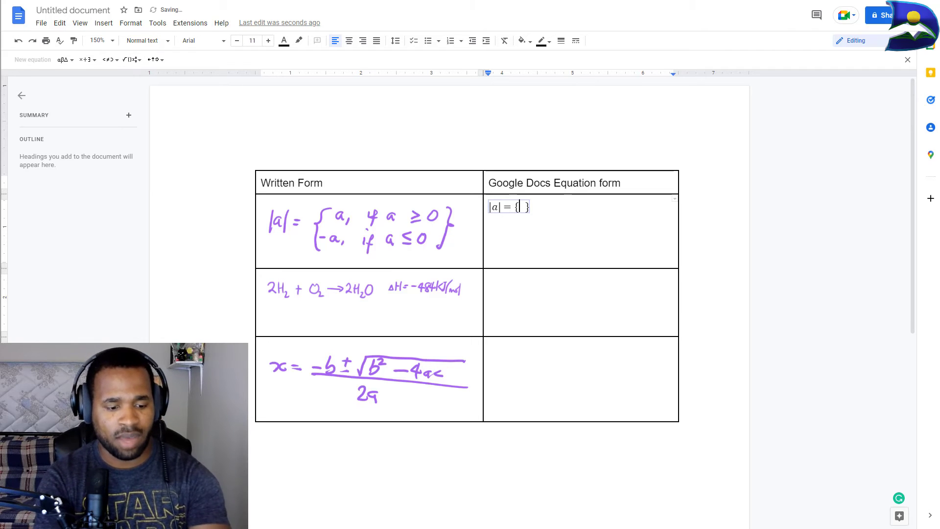
{"action": "type", "text": "a"}
{"action": "type", "text": ", if "}
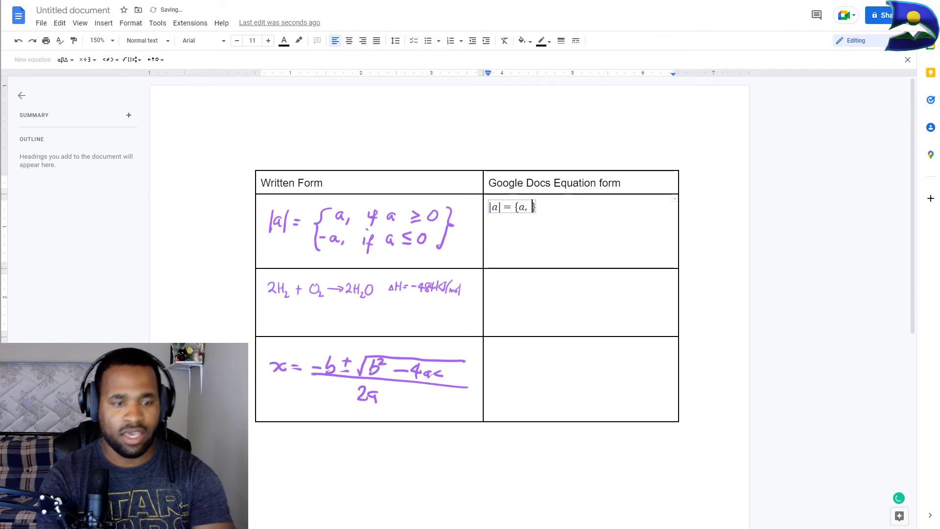
{"action": "type", "text": "a"}
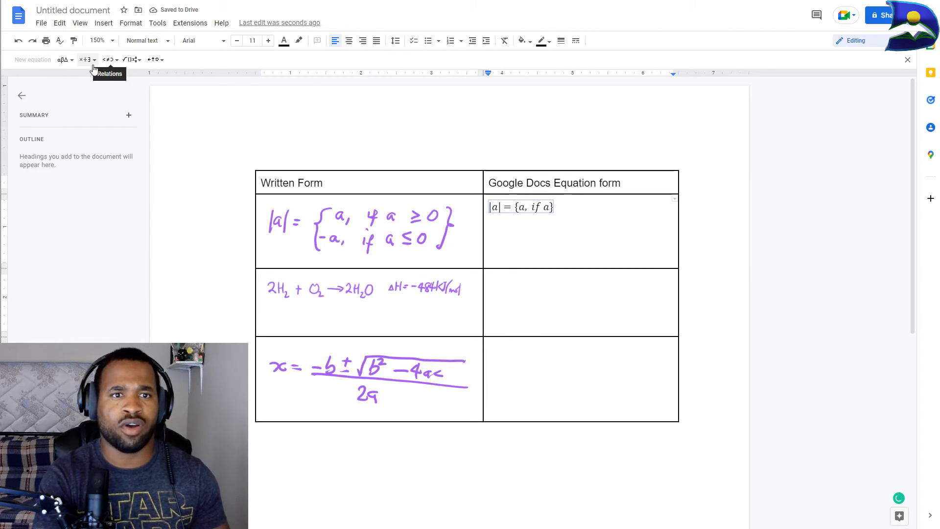
{"action": "left_click", "coordinate": [118, 63]}
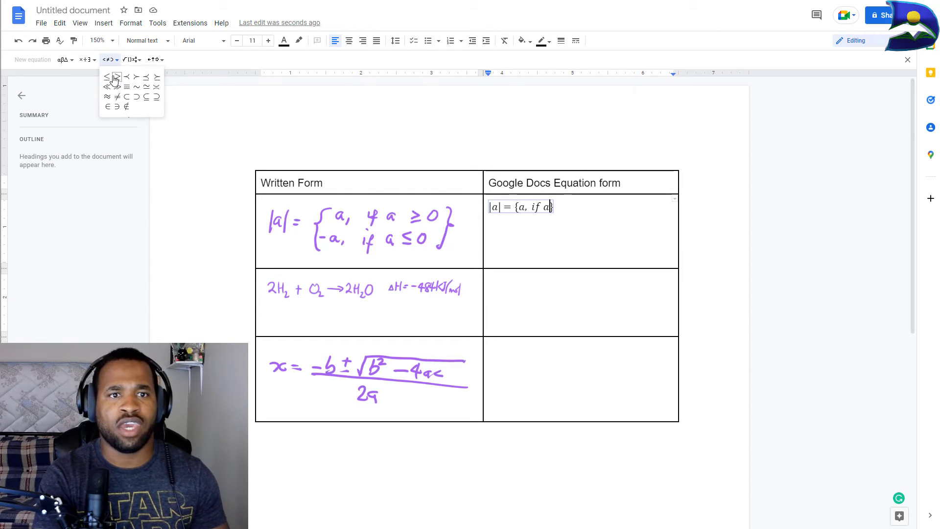
{"action": "left_click", "coordinate": [117, 78]}
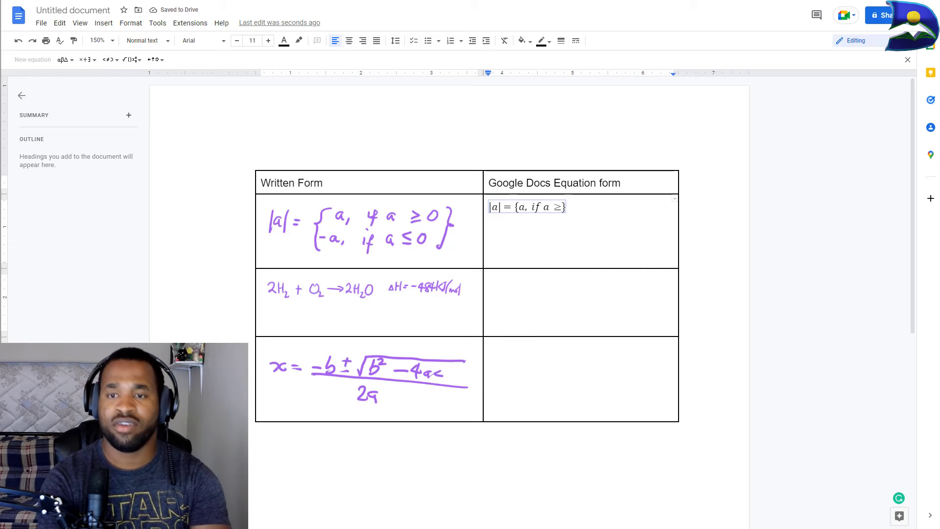
{"action": "type", "text": "0"}
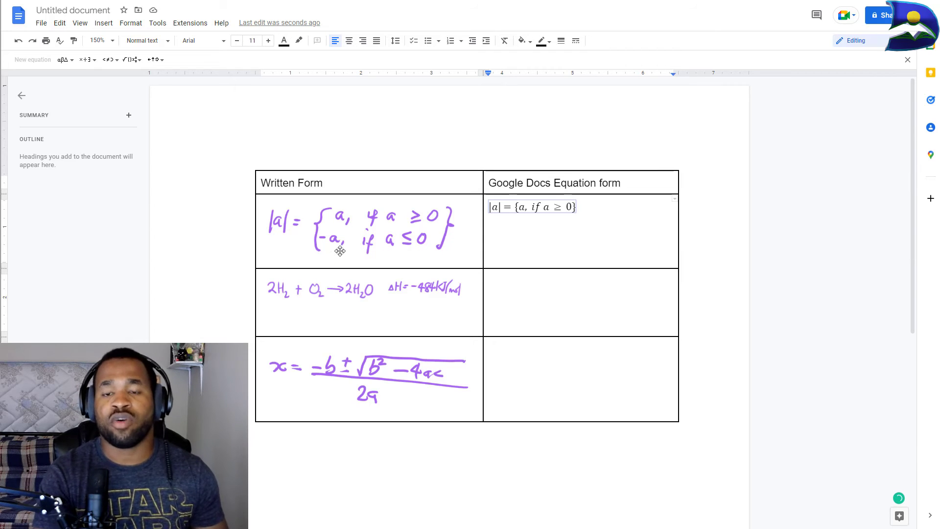
- Add an indented second line in the same cell with a new equation reading {− a, if a ≤ 0}
{"action": "left_click", "coordinate": [584, 208]}
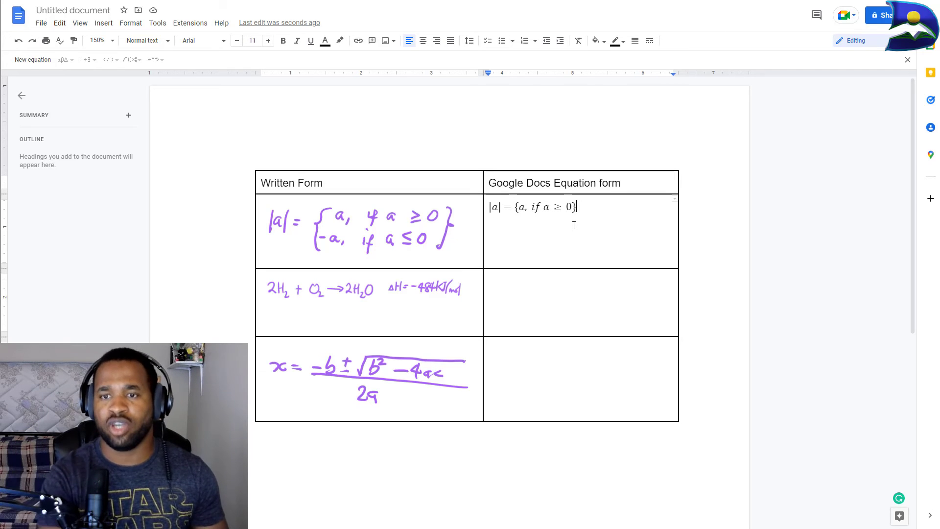
{"action": "key", "text": "Return"}
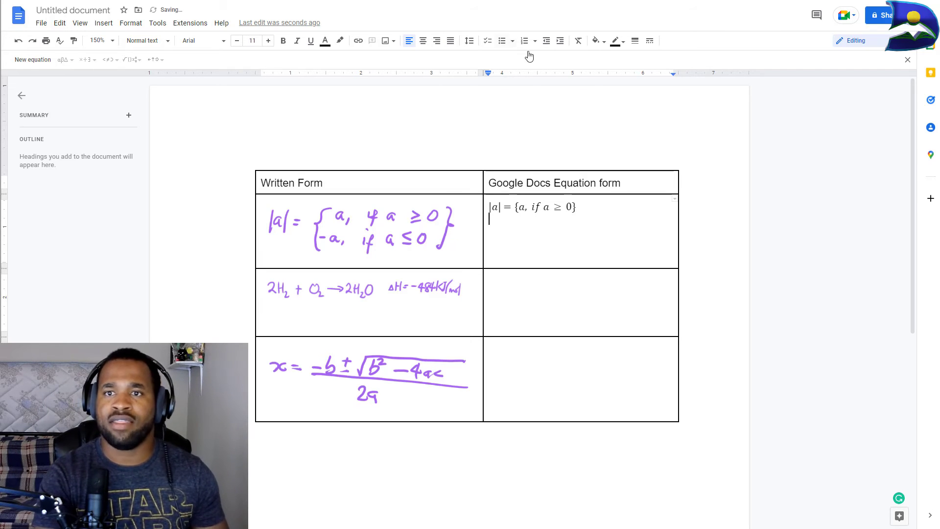
{"action": "left_click", "coordinate": [560, 42]}
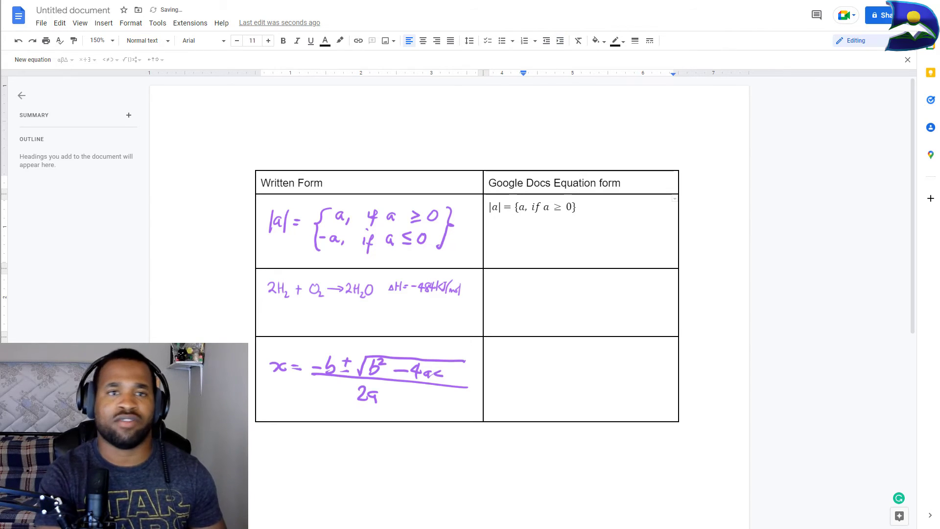
{"action": "left_click", "coordinate": [37, 59]}
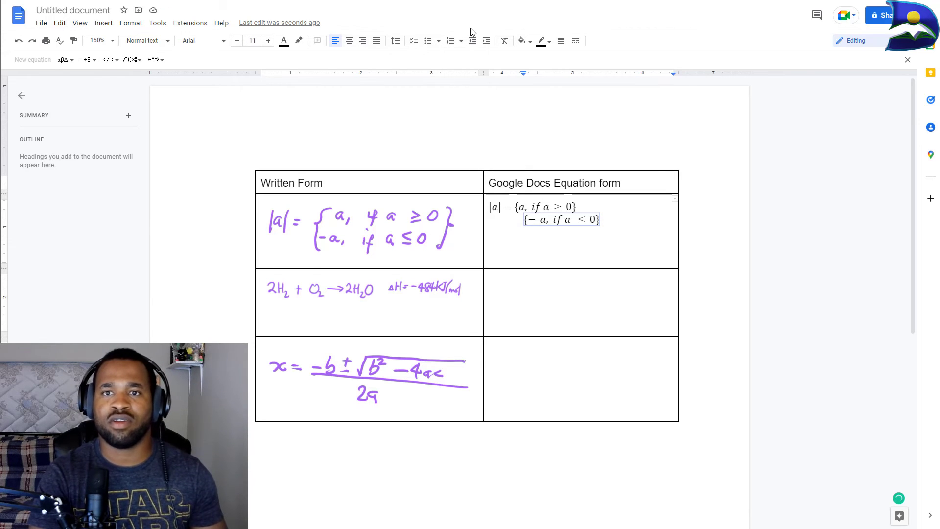
- Remove the second equation line's indent and shift it with spaces so its opening brace sits beneath the first line's brace
{"action": "left_click", "coordinate": [471, 43]}
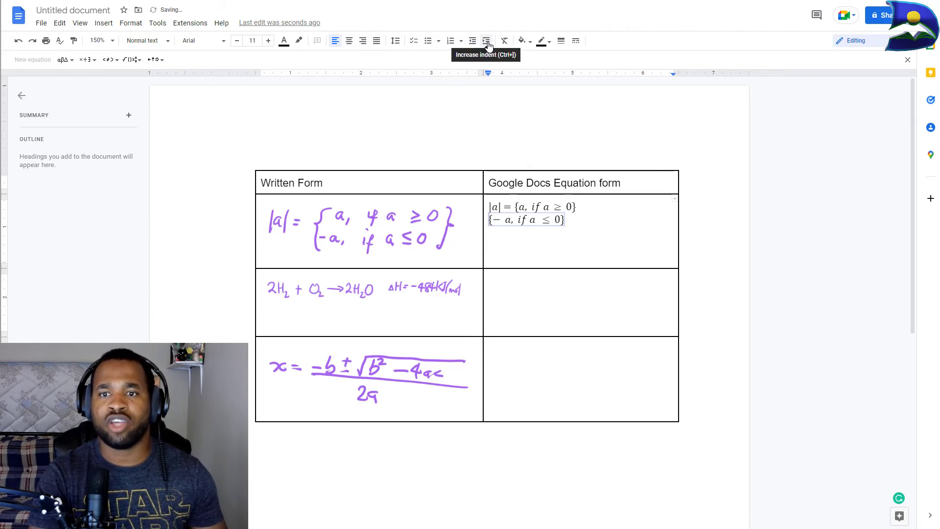
{"action": "left_click", "coordinate": [487, 44]}
{"action": "left_click", "coordinate": [472, 44]}
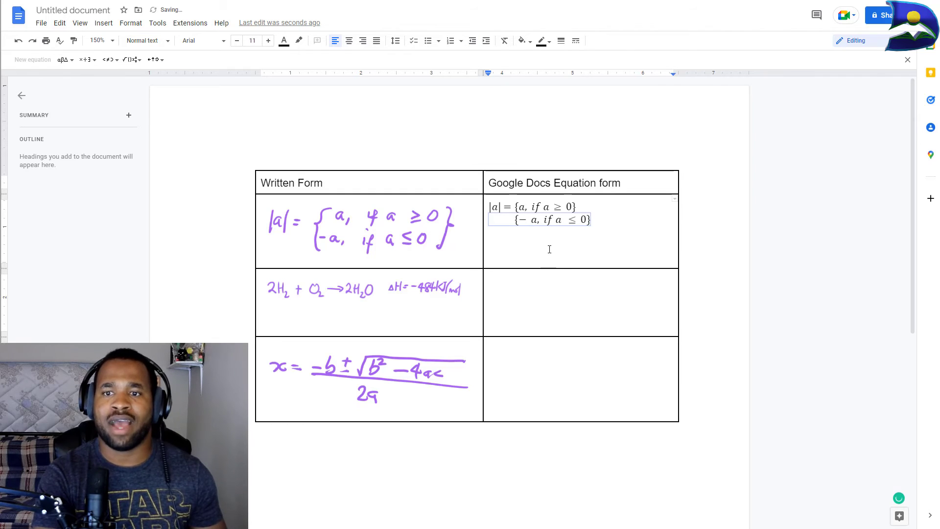
- Start a new equation in the "Google Docs Equation form" cell beside the handwritten chemical reaction and enter the coefficient 2
{"action": "left_click", "coordinate": [598, 224]}
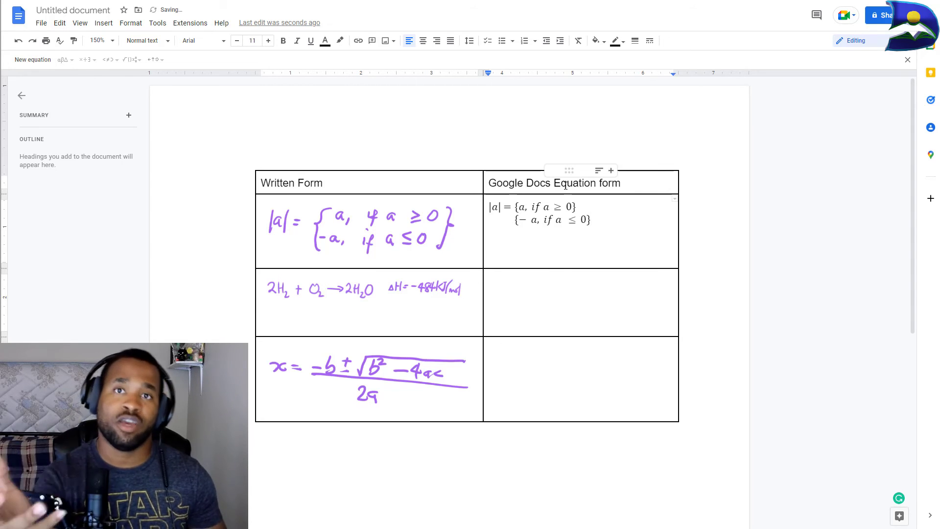
{"action": "left_click", "coordinate": [500, 288]}
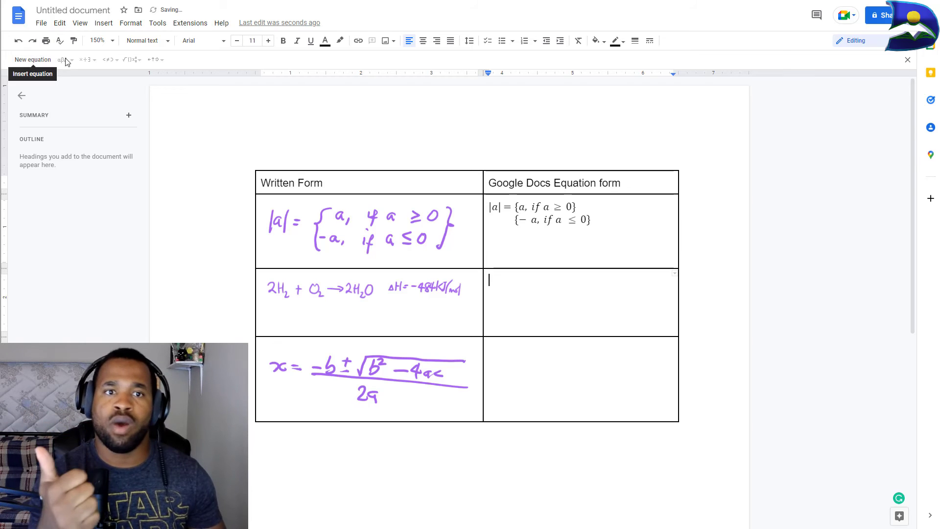
{"action": "left_click", "coordinate": [33, 60]}
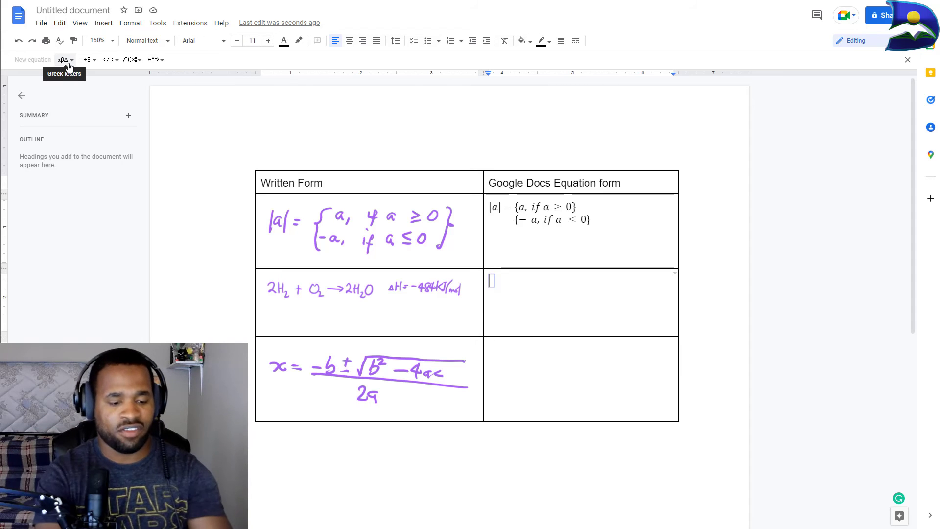
{"action": "type", "text": "2"}
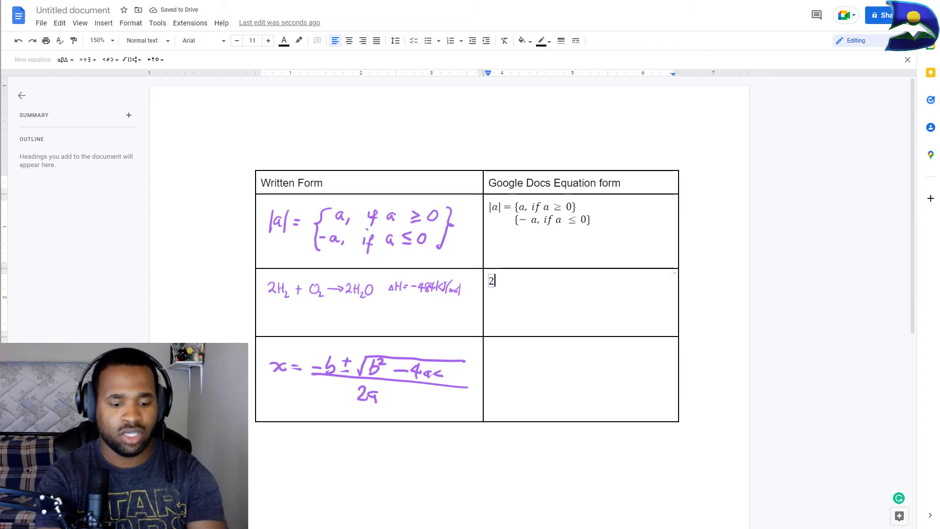
{"action": "type", "text": "H"}
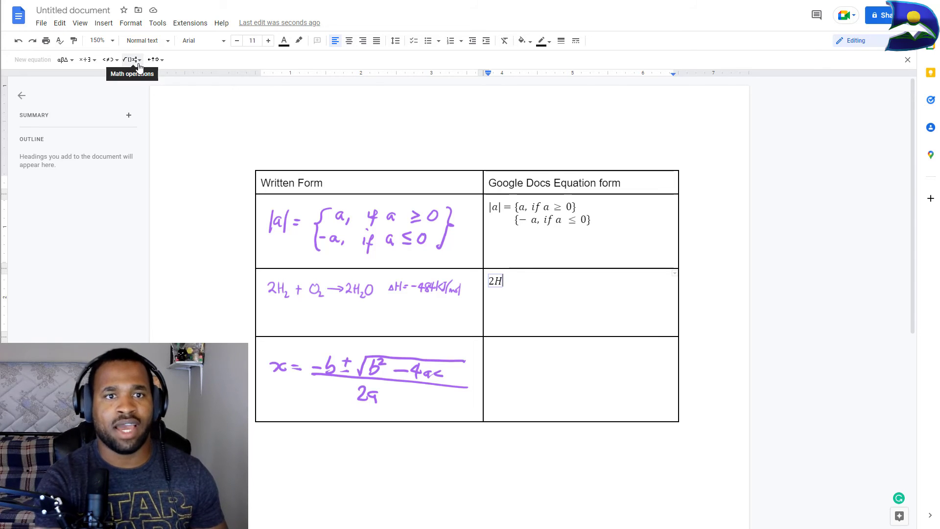
{"action": "key", "text": "BackSpace"}
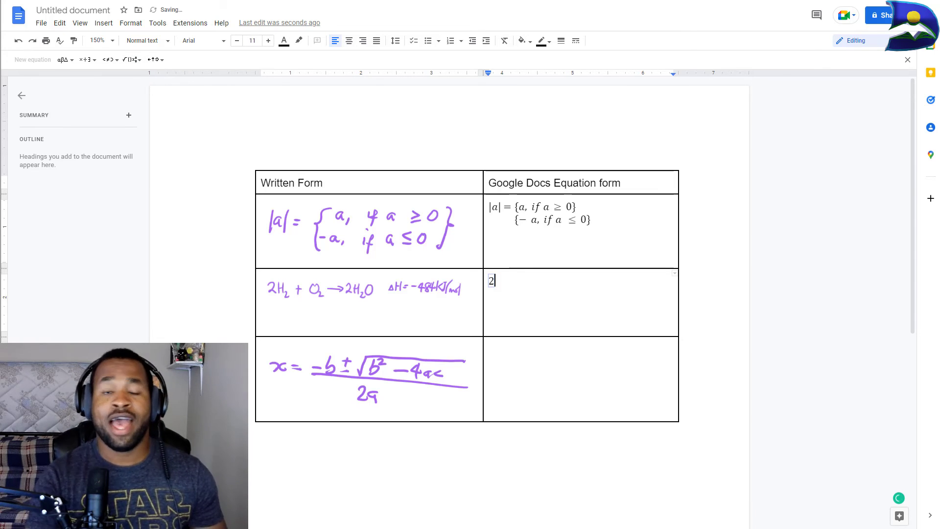
- Add H with a subscript 2 to the reaction equation using the subscript template, followed by a plus sign
{"action": "left_click", "coordinate": [139, 61]}
{"action": "left_click", "coordinate": [139, 61]}
{"action": "left_click", "coordinate": [139, 61]}
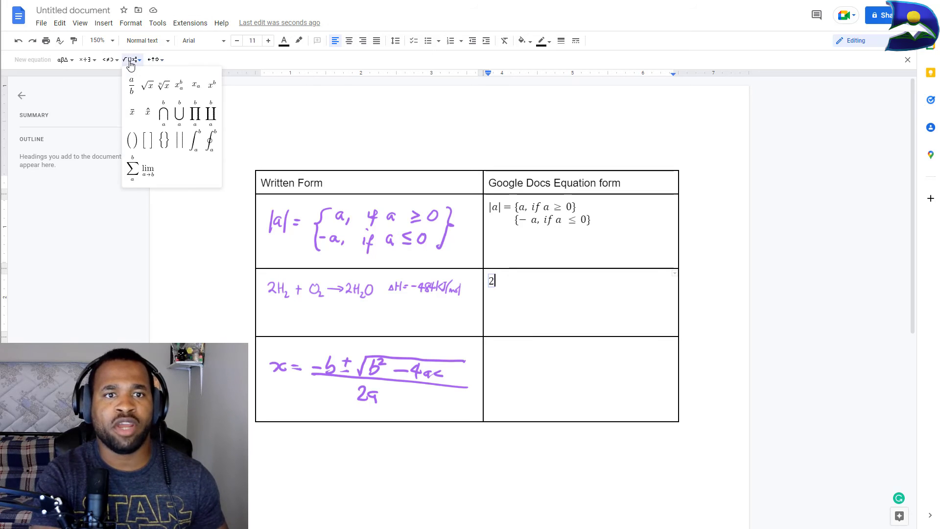
{"action": "left_click", "coordinate": [198, 91]}
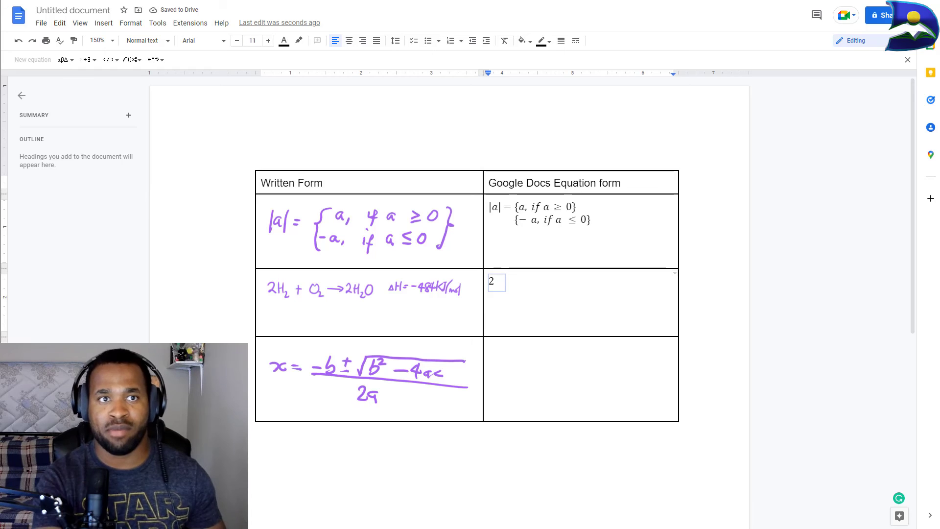
{"action": "type", "text": "H"}
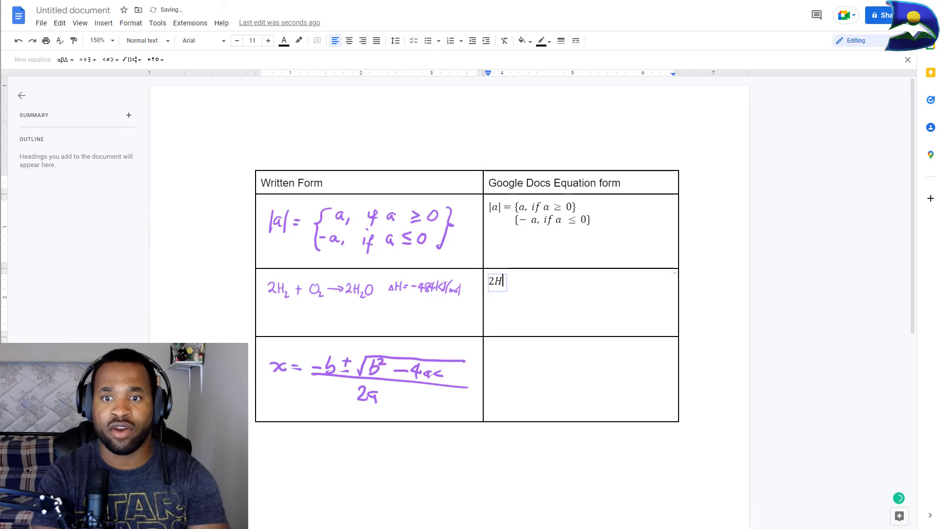
{"action": "type", "text": "_"}
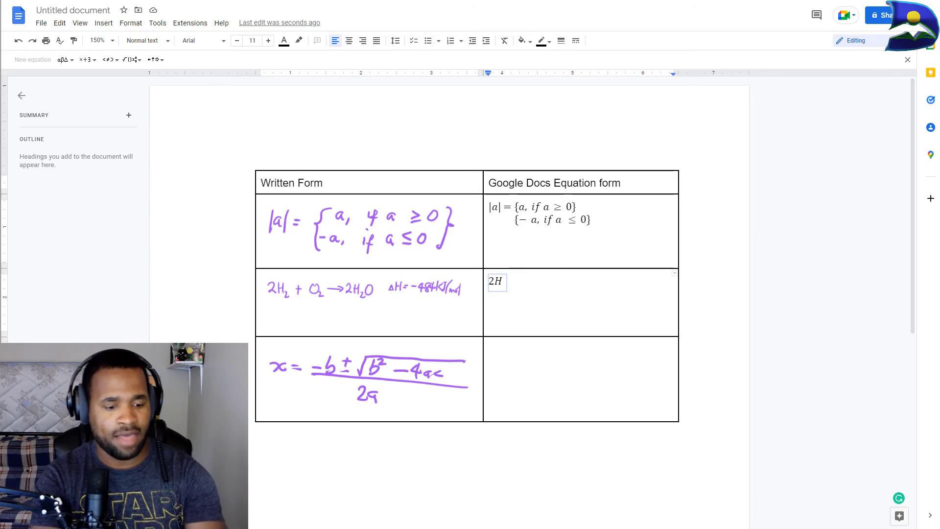
{"action": "type", "text": "2"}
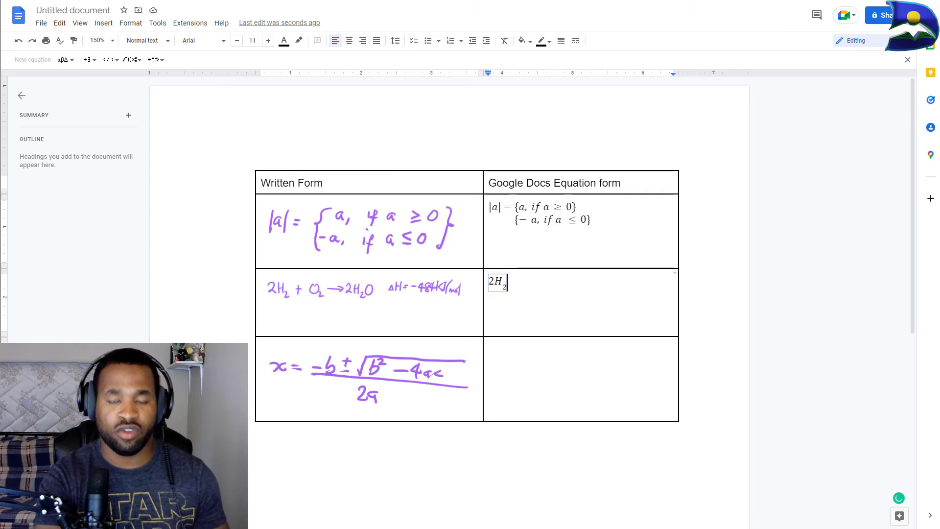
{"action": "key", "text": "space"}
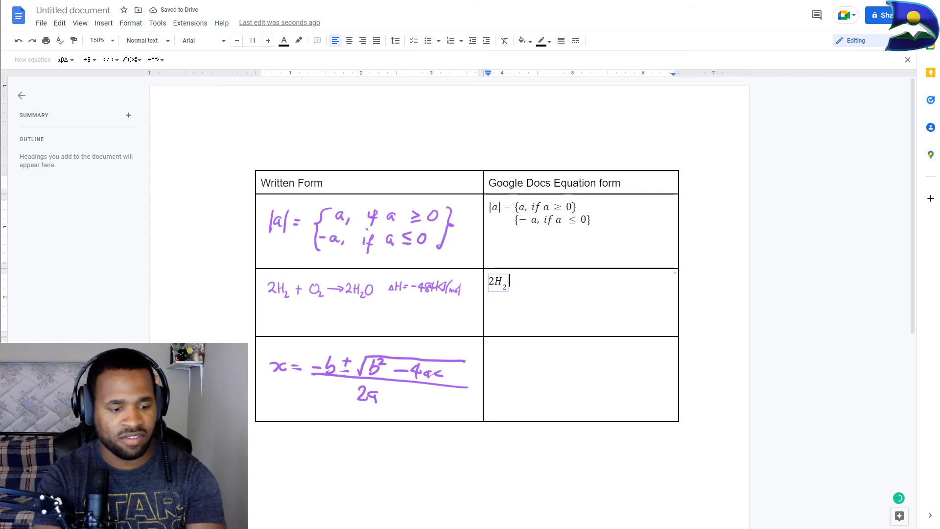
{"action": "type", "text": "+"}
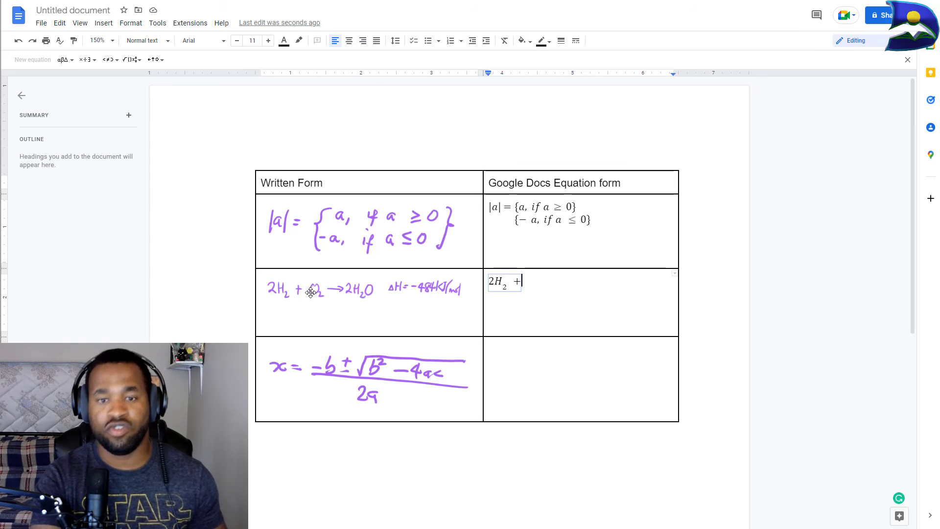
- Add O with a subscript 2 after the plus sign using the subscript template
{"action": "left_click", "coordinate": [135, 59]}
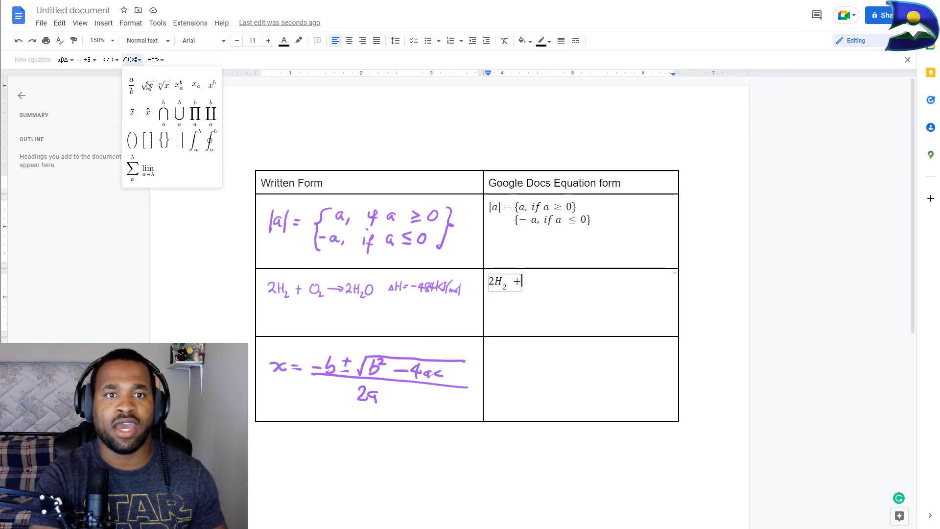
{"action": "left_click", "coordinate": [195, 87]}
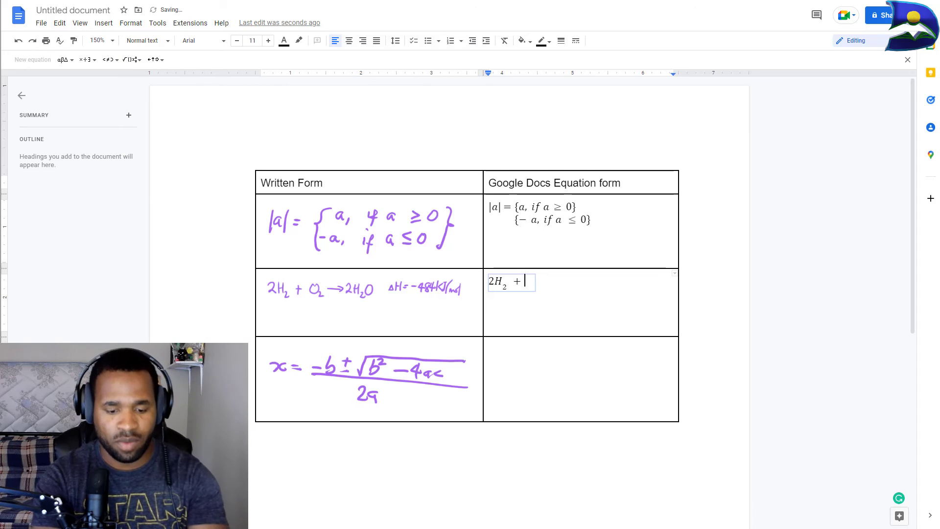
{"action": "type", "text": "O"}
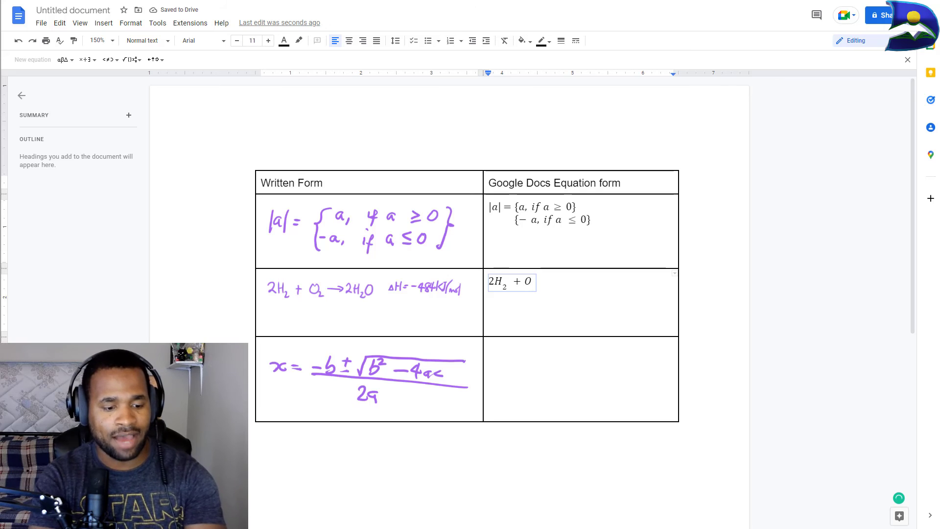
{"action": "type", "text": "_2"}
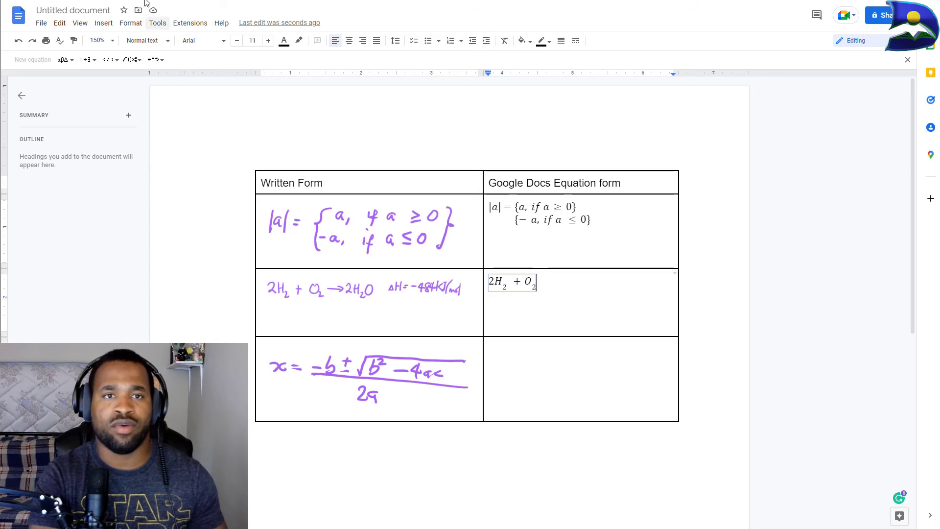
- Add a single right arrow followed by 2H₂O to the reaction equation, with the 2 after H as a subscript
{"action": "left_click", "coordinate": [162, 61]}
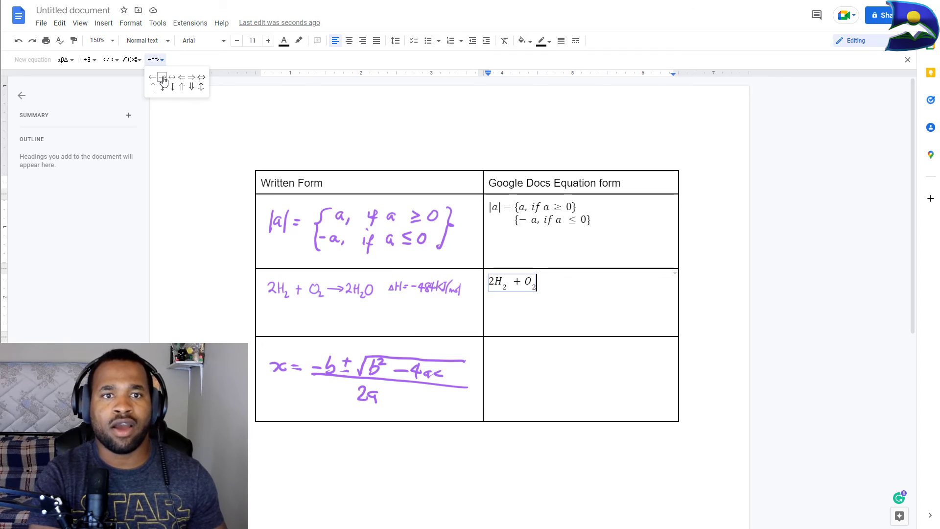
{"action": "left_click", "coordinate": [163, 78]}
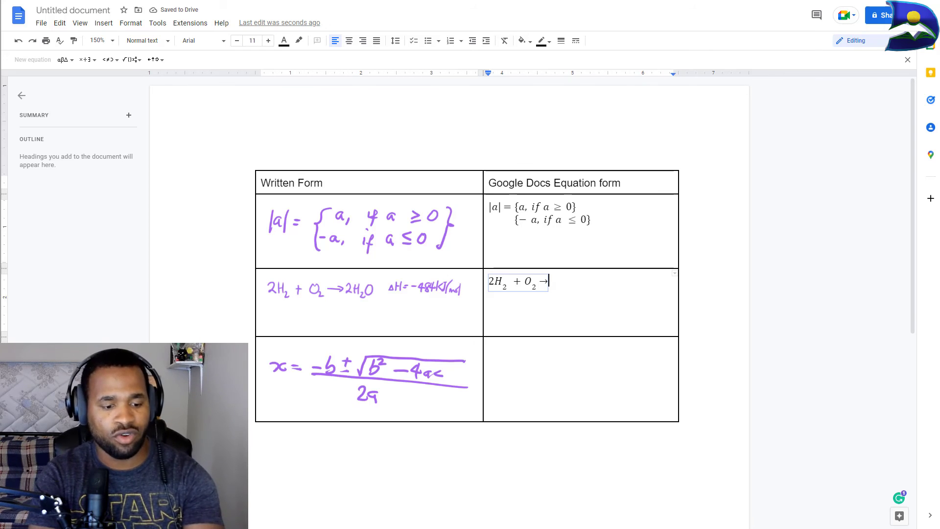
{"action": "type", "text": "2"}
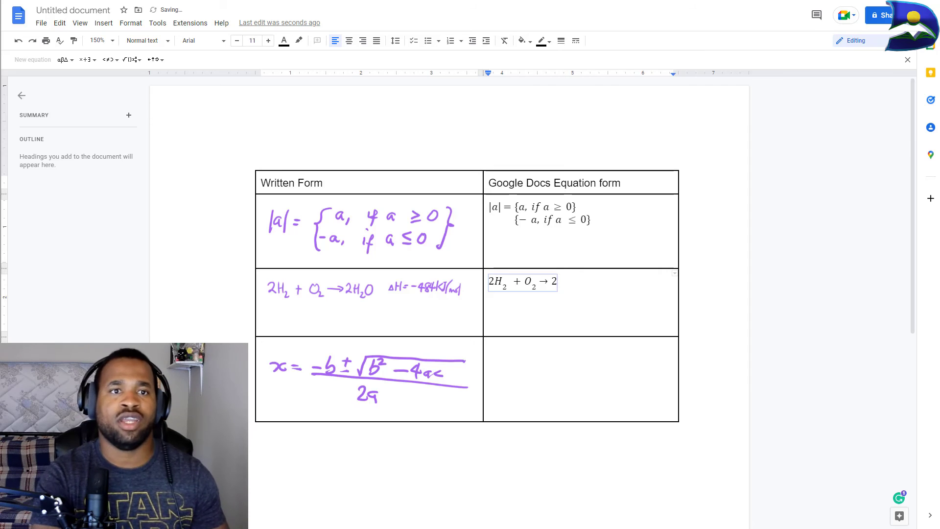
{"action": "left_click", "coordinate": [139, 61]}
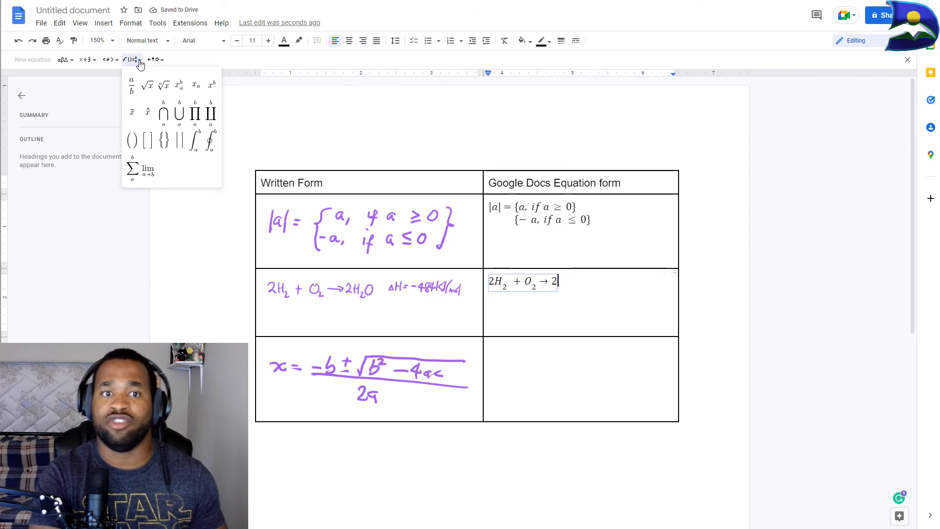
{"action": "left_click", "coordinate": [195, 86]}
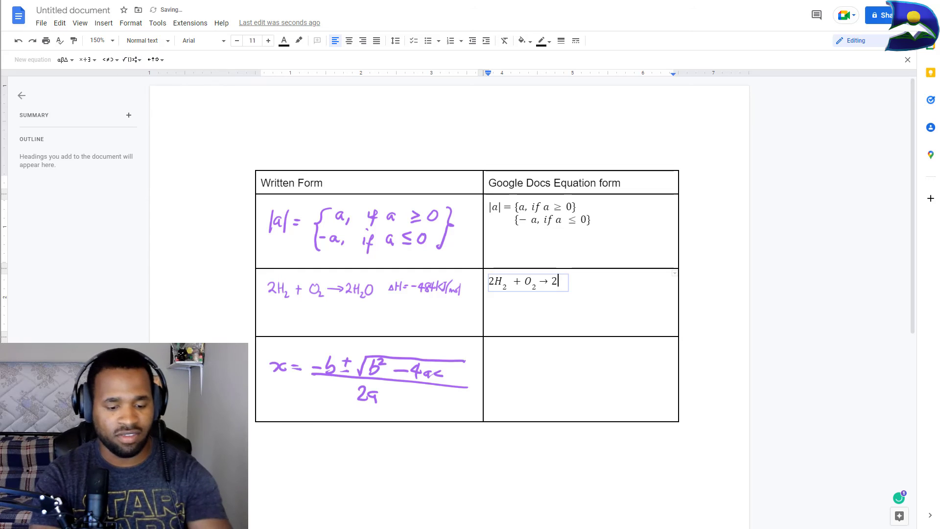
{"action": "type", "text": "H"}
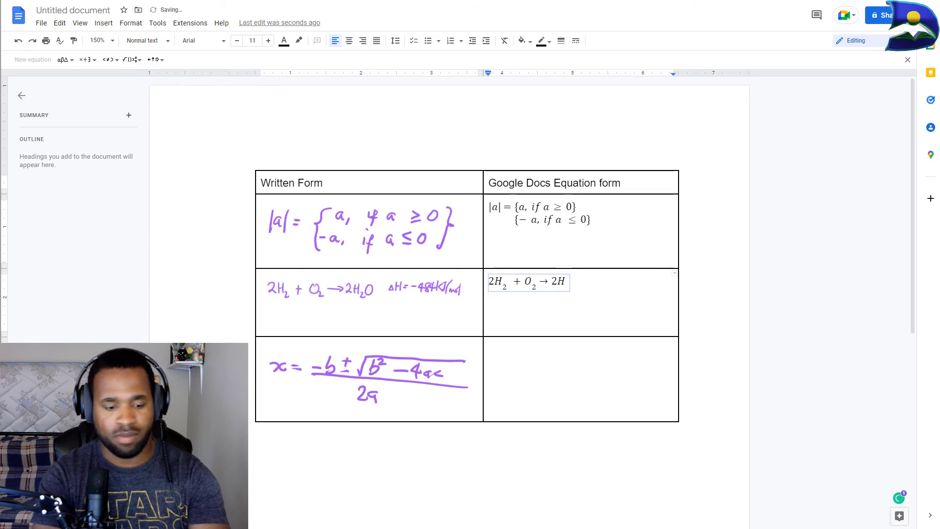
{"action": "type", "text": "_2"}
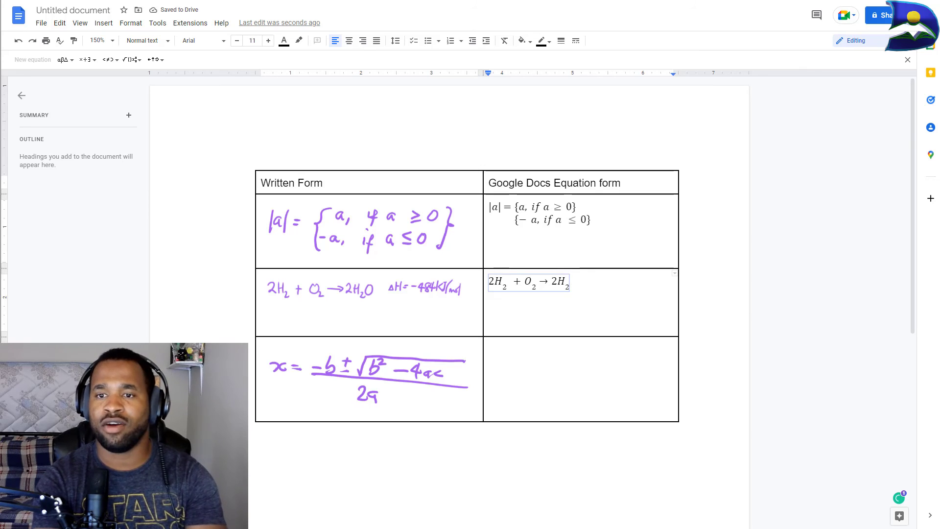
{"action": "key", "text": "Right"}
{"action": "type", "text": "O"}
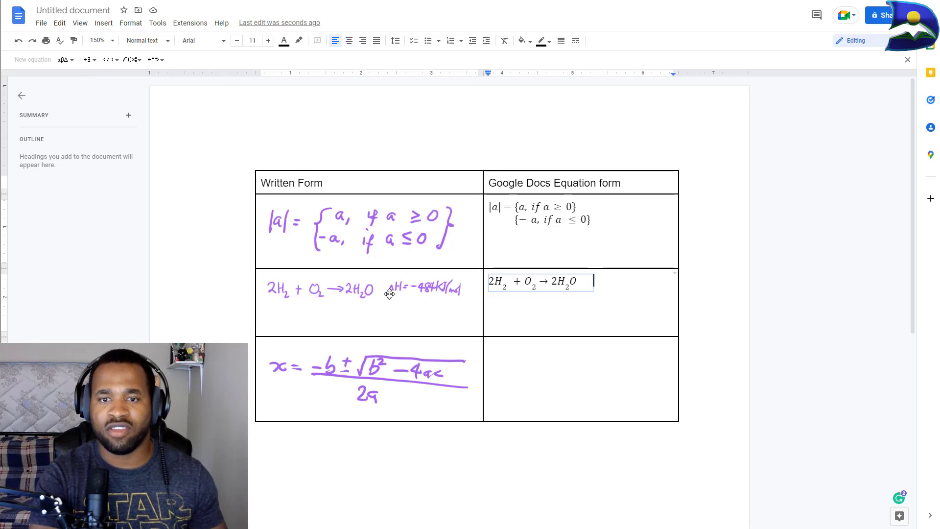
- Add ΔH = −484KJ/mol after a gap in the reaction equation, using the capital Greek delta symbol
{"action": "left_click", "coordinate": [71, 61]}
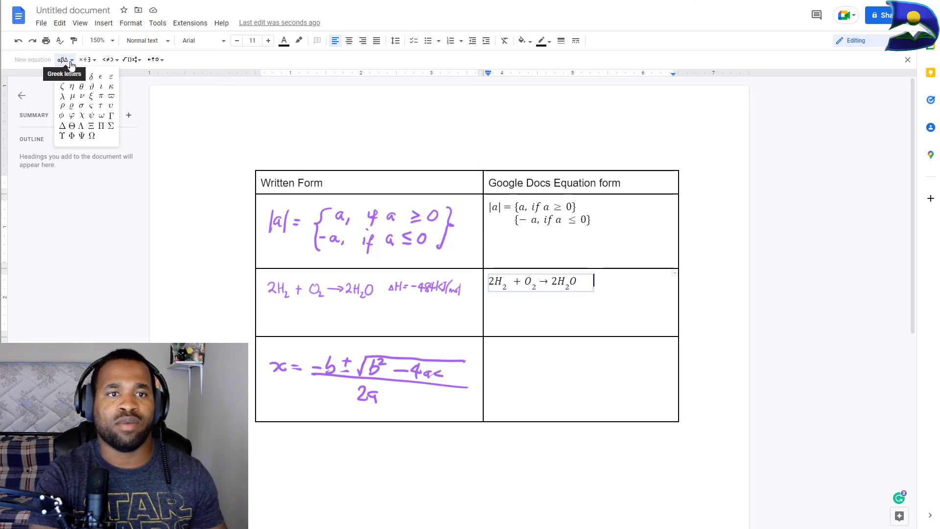
{"action": "left_click", "coordinate": [61, 127]}
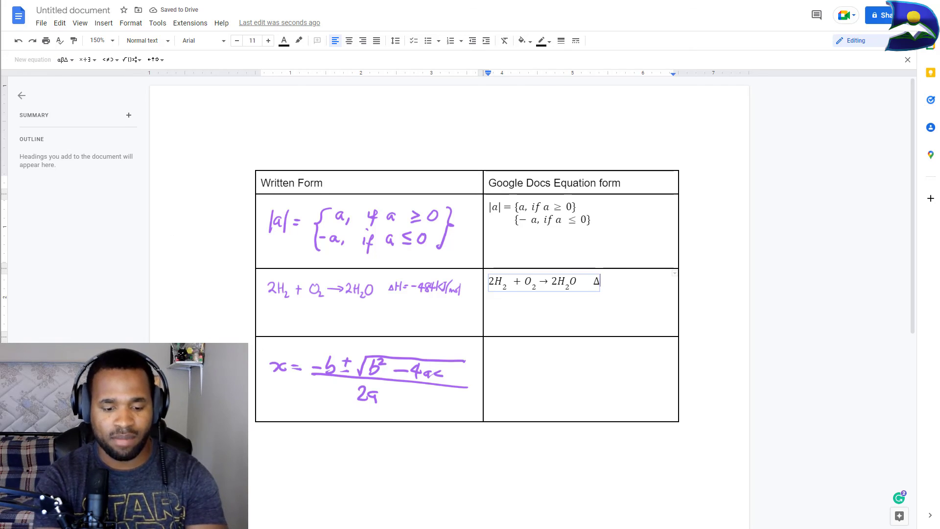
{"action": "type", "text": "H"}
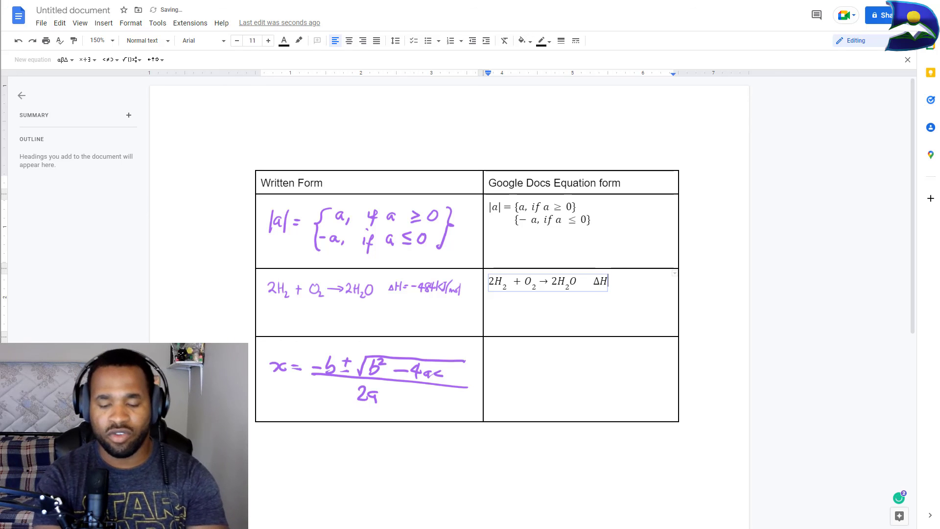
{"action": "type", "text": "="}
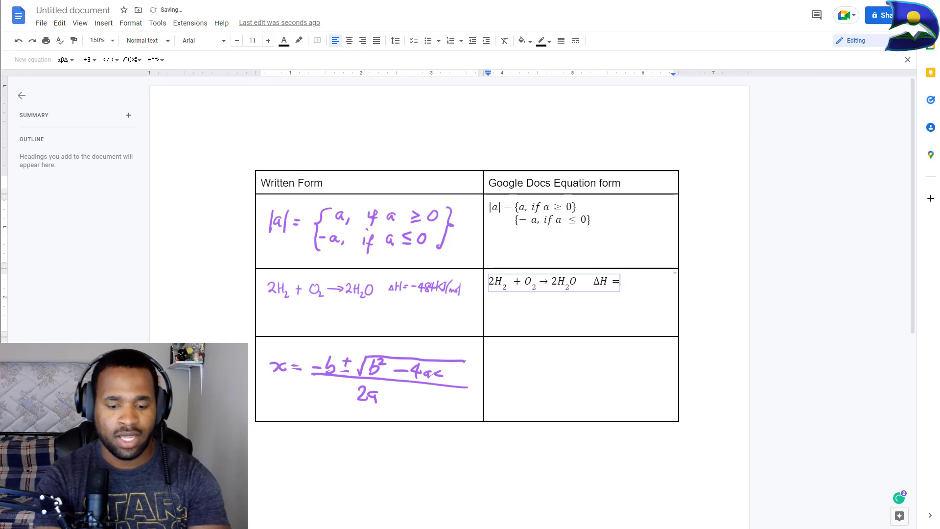
{"action": "type", "text": "-4"}
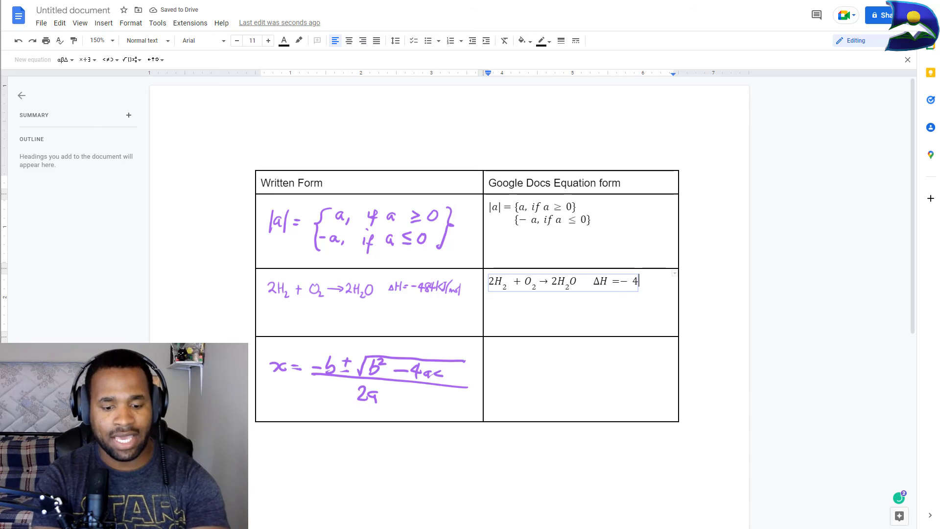
{"action": "type", "text": "84"}
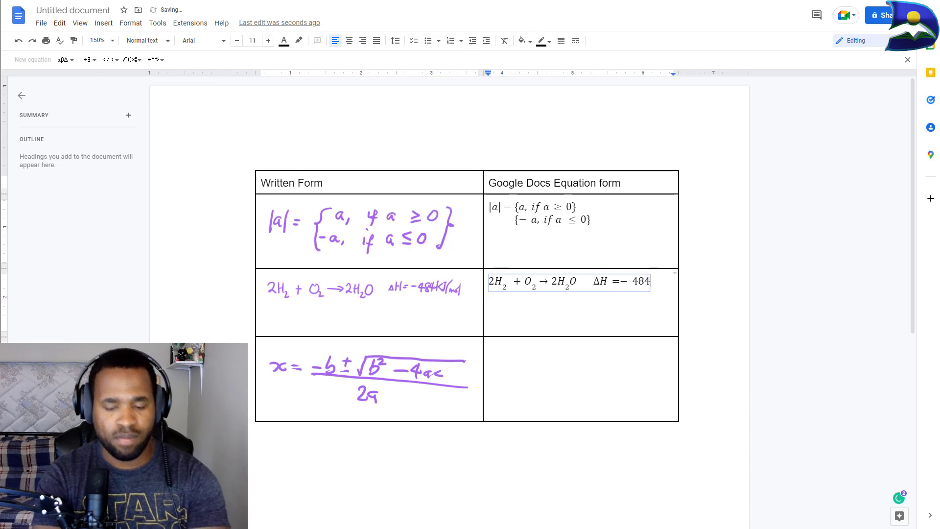
{"action": "type", "text": "K"}
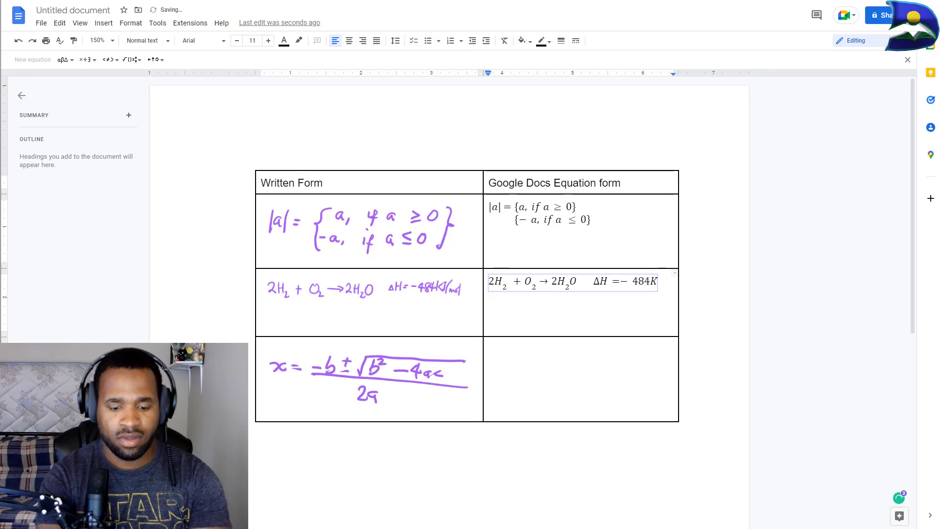
{"action": "type", "text": "J"}
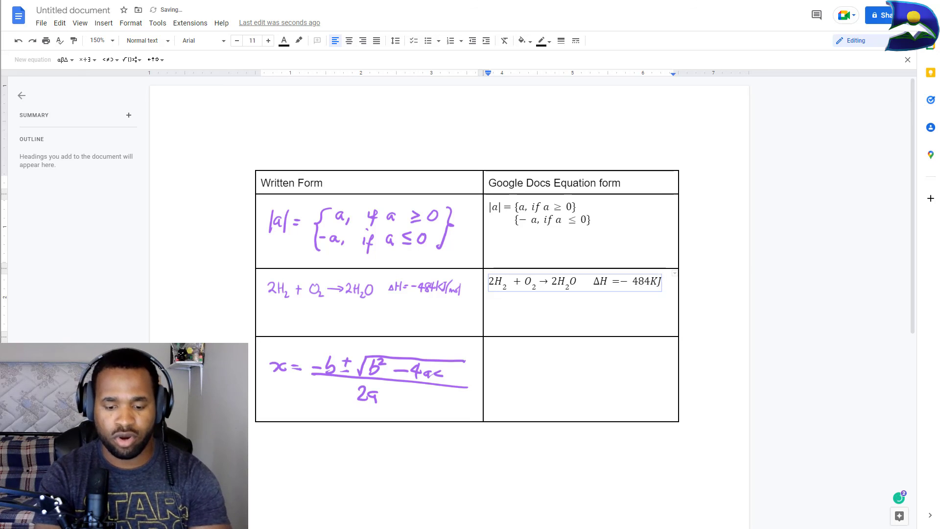
{"action": "type", "text": "/mo"}
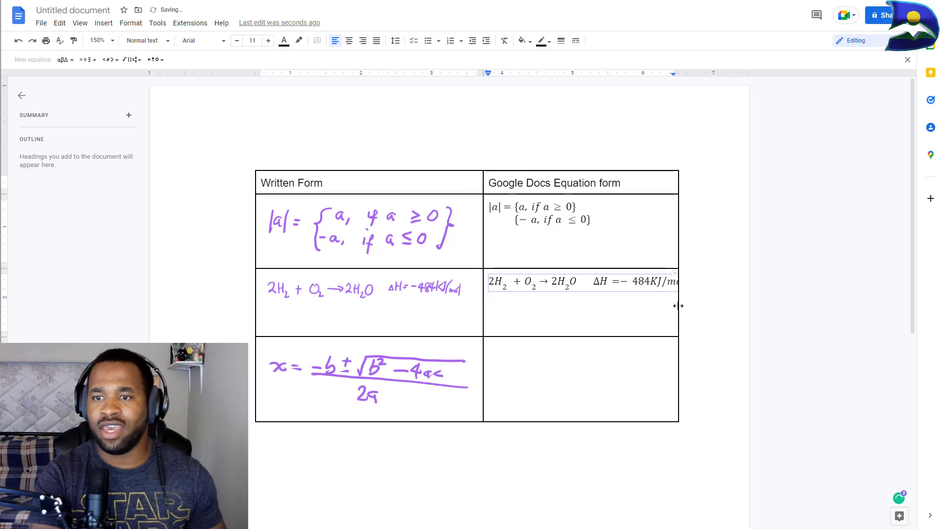
- Widen the "Google Docs Equation form" column to fit the whole reaction equation, and add a line break after the equation
{"action": "left_click_drag", "start_coordinate": [678, 306], "coordinate": [693, 307]}
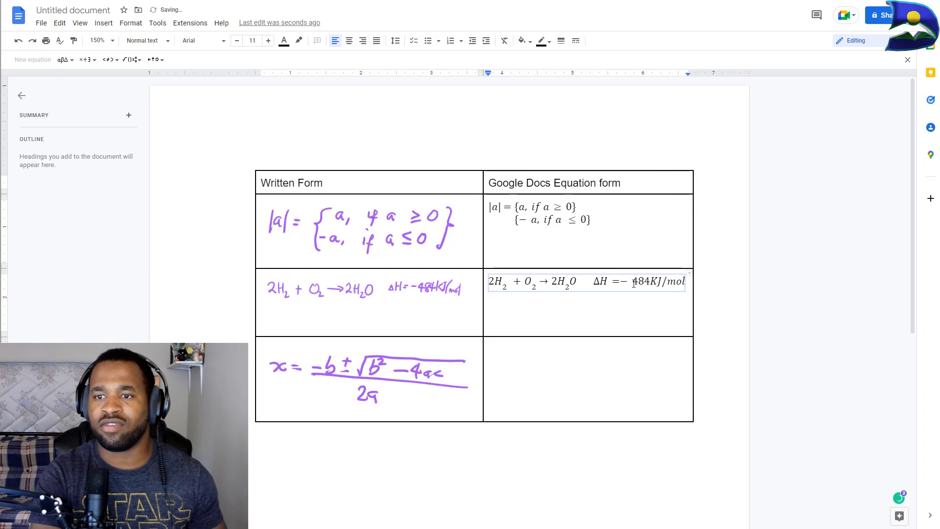
{"action": "left_click", "coordinate": [558, 314]}
{"action": "left_click", "coordinate": [580, 309]}
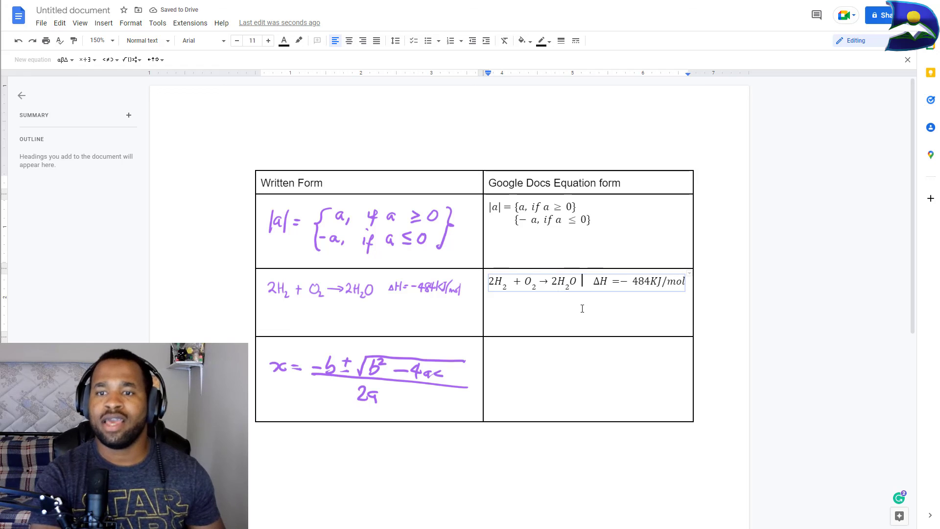
{"action": "left_click", "coordinate": [670, 307]}
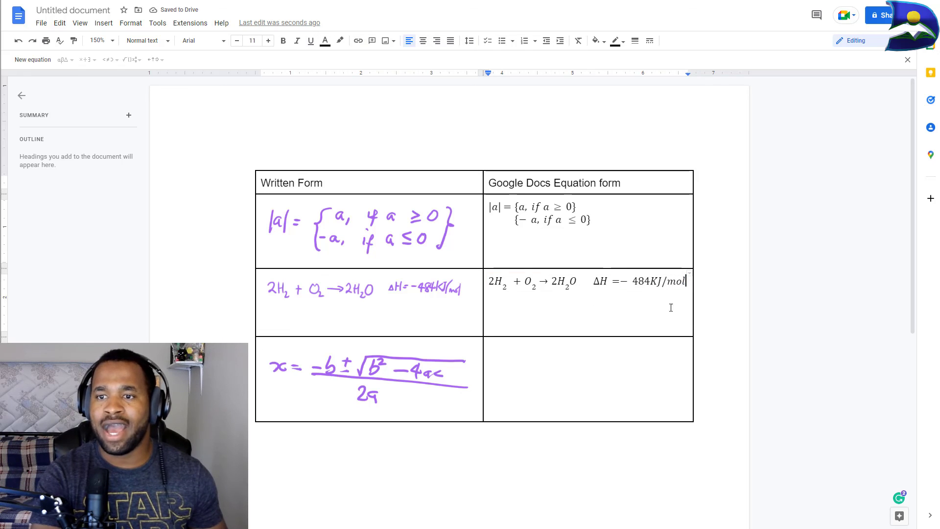
{"action": "key", "text": "Return"}
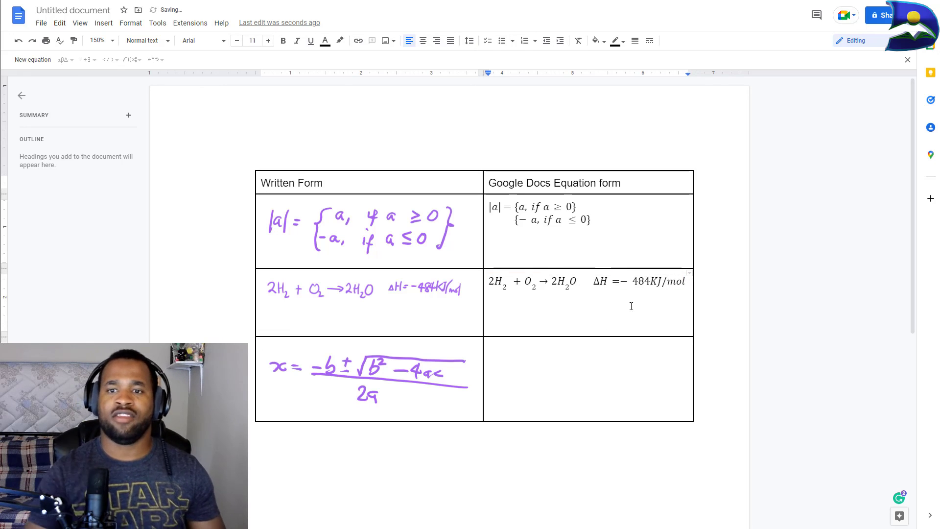